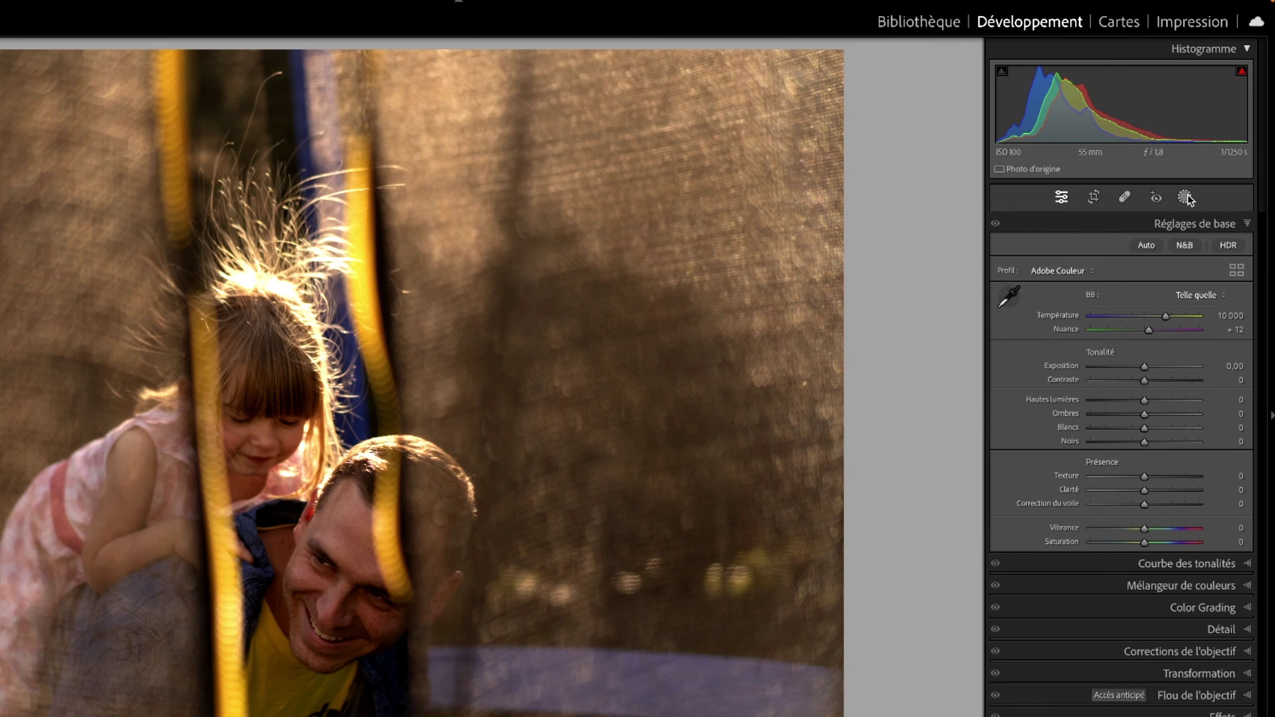
Mask the subject in the trampoline photo and set exposure to 0.55, highlights 16, shadows 6 and blacks −7.
left_click(1186, 198)
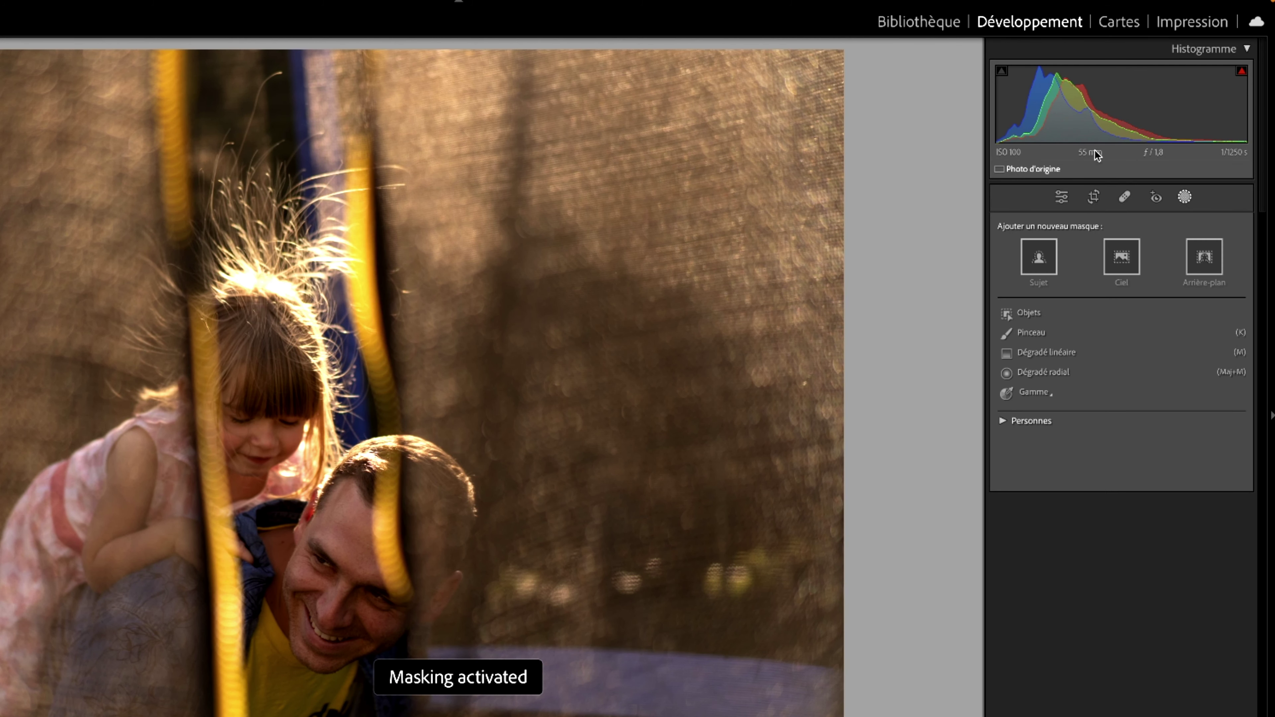
left_click(1038, 261)
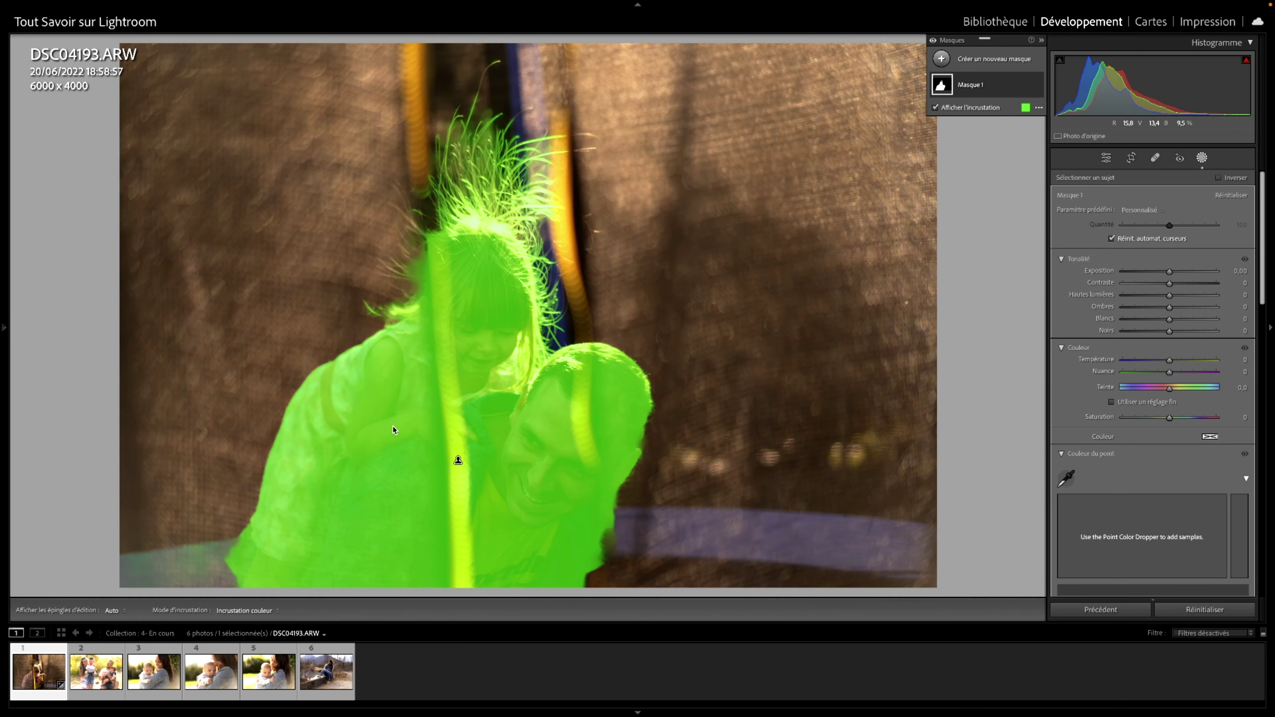
left_click_drag(1180, 273, 1166, 332)
left_click_drag(1168, 275, 1173, 308)
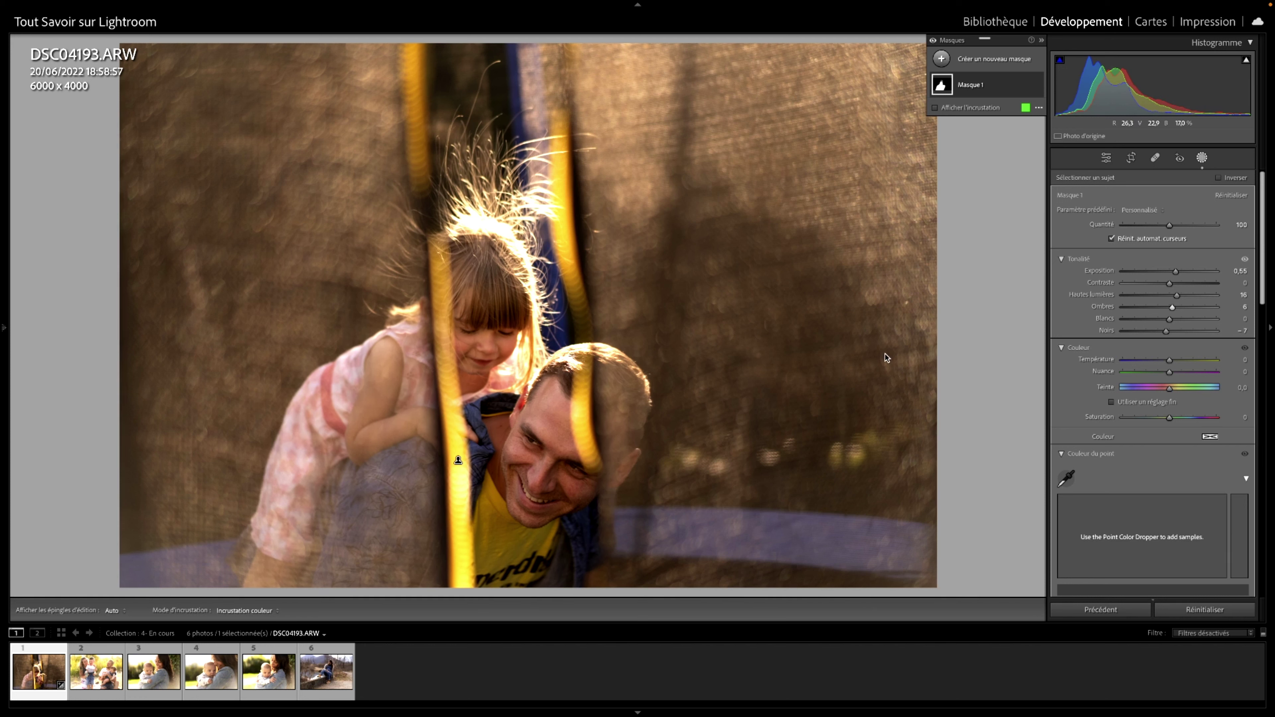
Create a background mask for the trampoline photo, darken its exposure, adjust its blacks and highlights, and leave masking.
left_click(975, 59)
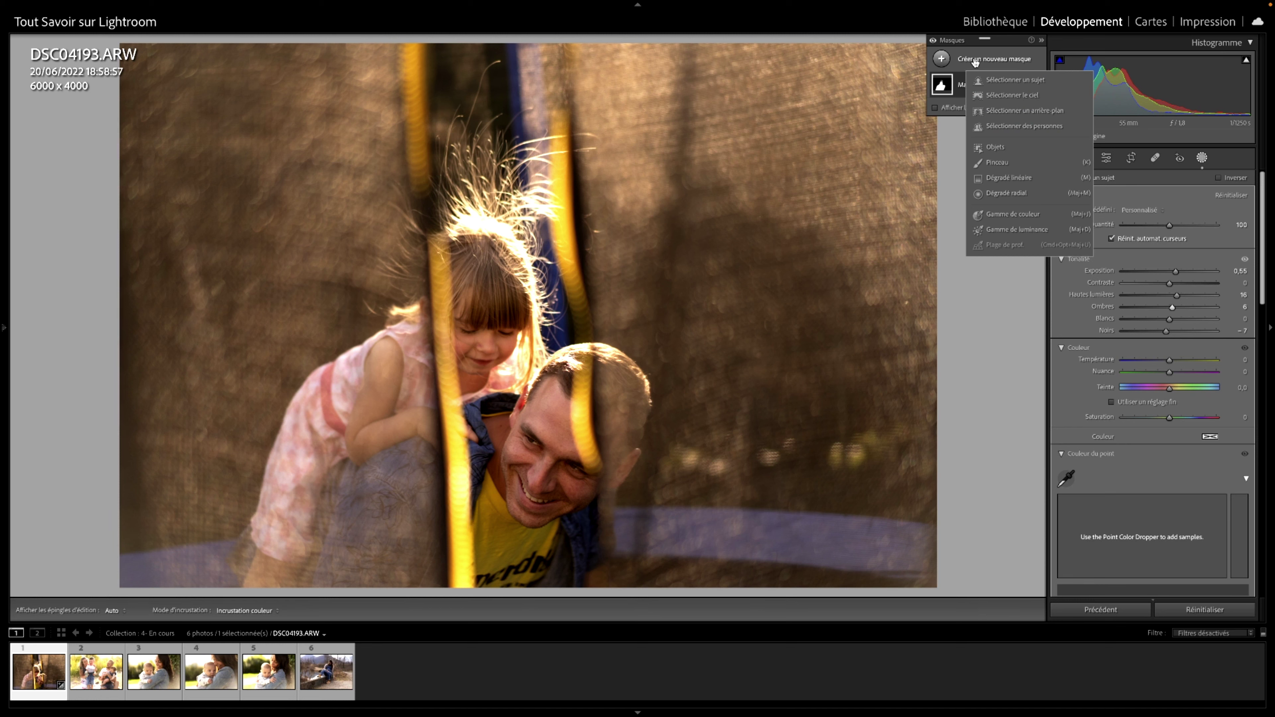
left_click(1043, 111)
left_click_drag(1169, 271, 1164, 273)
left_click_drag(1169, 331, 1180, 295)
key("d")
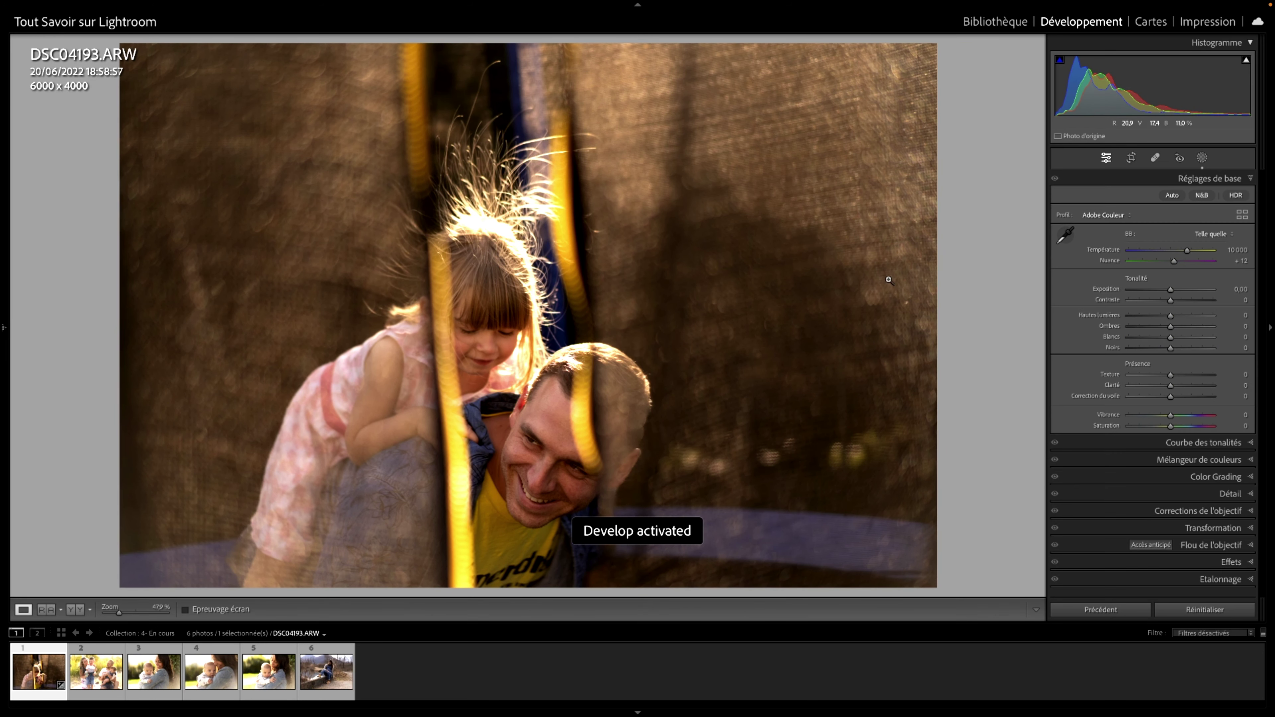
Compare the trampoline photo before and after the mask edits.
key("alt")
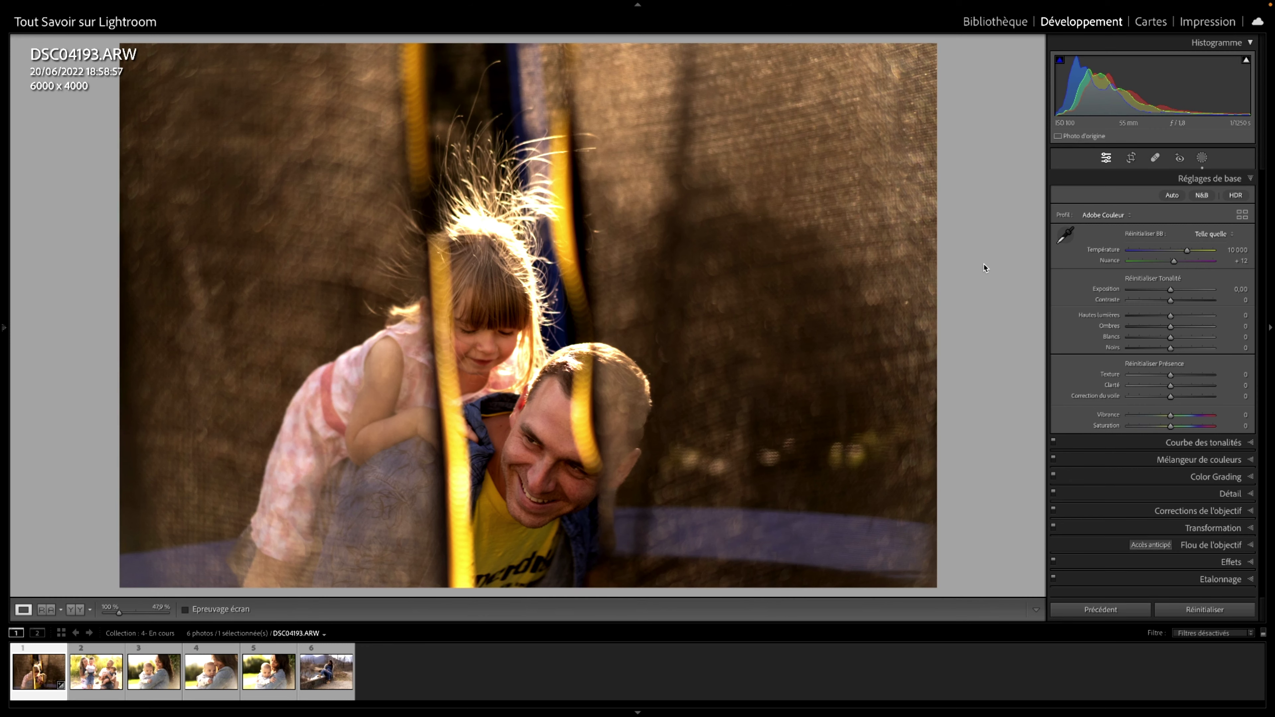
key("backslash")
key("backslash")
key("backslash")
key("backslash")
Create a subject mask on the next photo, DSC07666.ARW, covering the family of four.
key("Right")
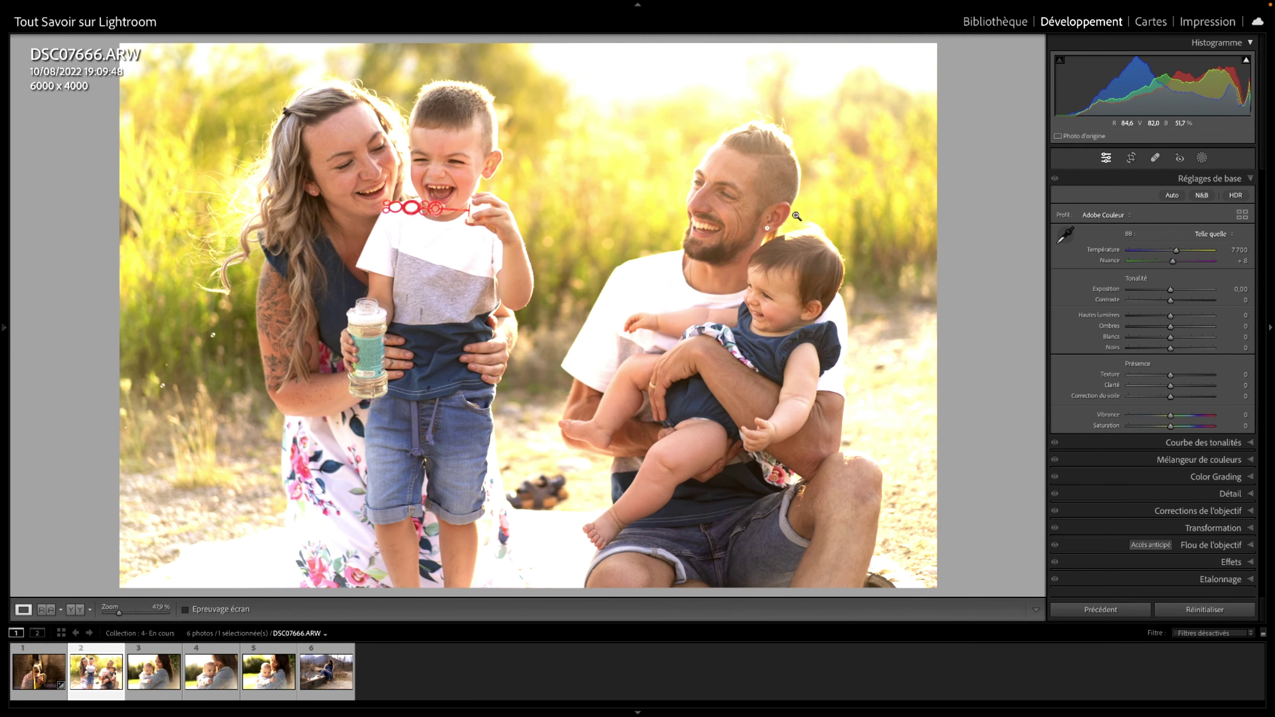
left_click(1203, 158)
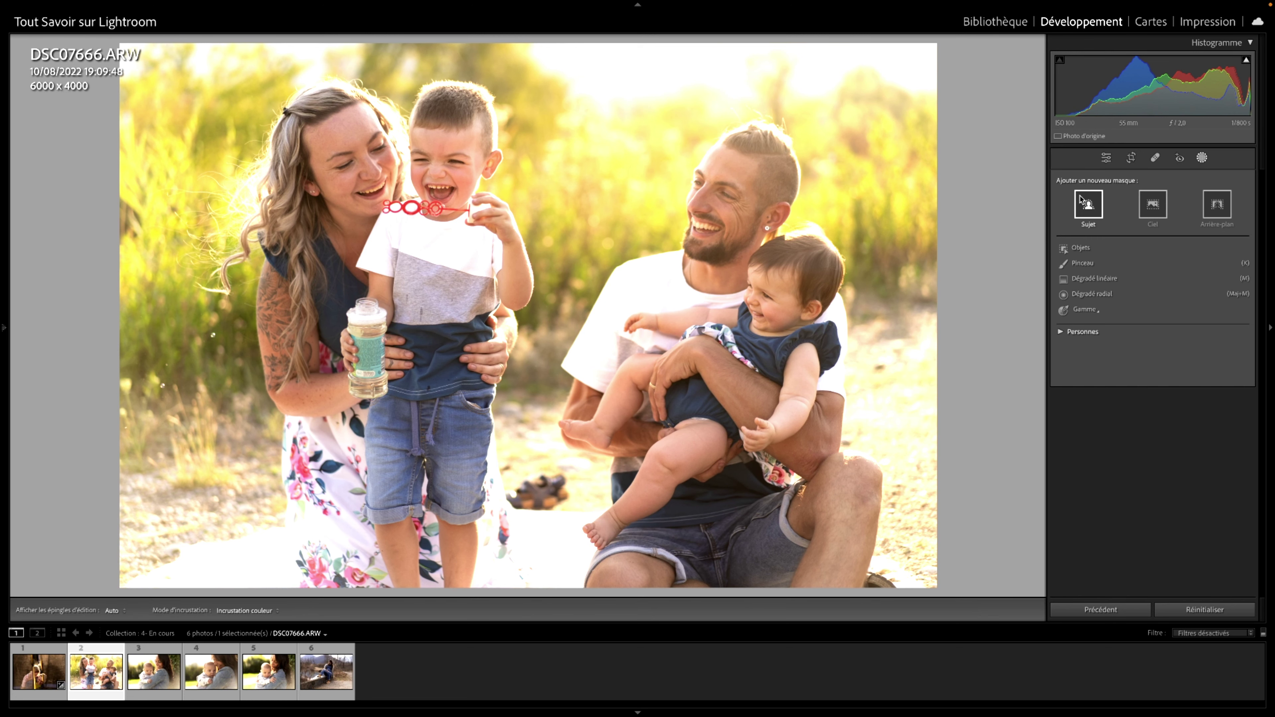
left_click(1088, 209)
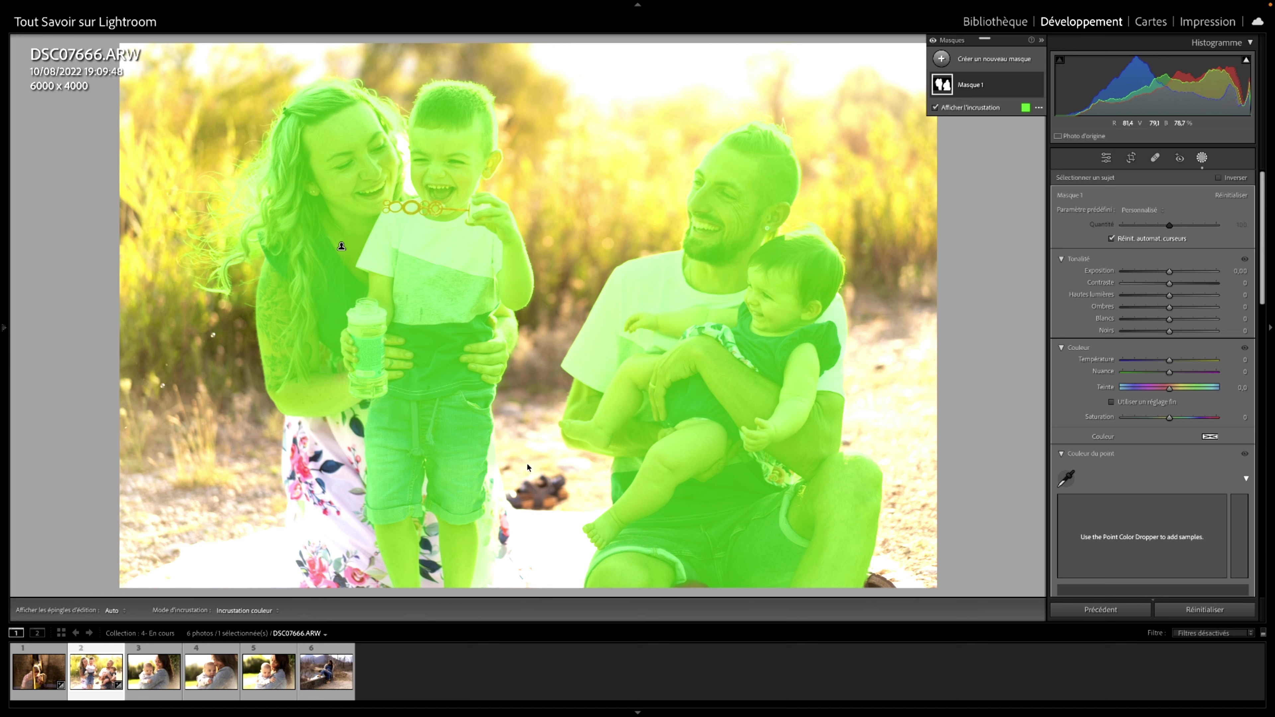
Brush the woman's floral dress into the subject mask and set exposure −0.09, contrast 20, highlights 19, shadows −21 and blacks −7.
left_click(969, 84)
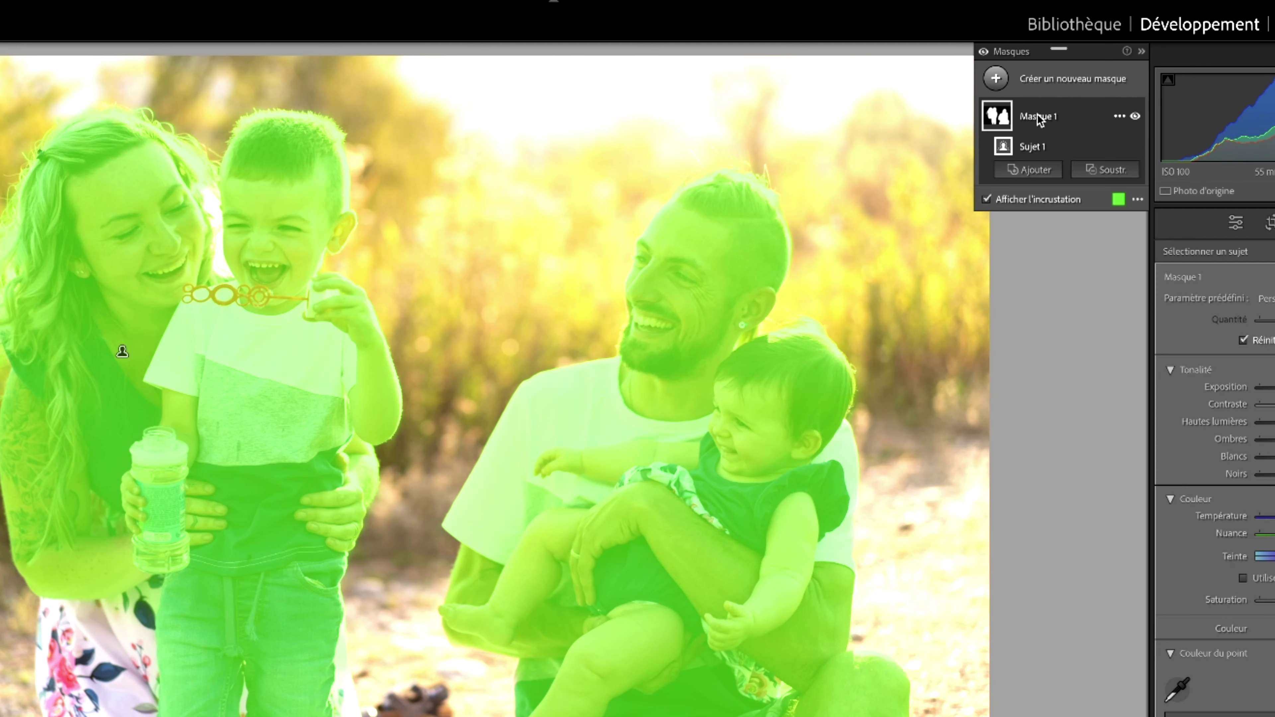
left_click(1030, 169)
left_click(1047, 325)
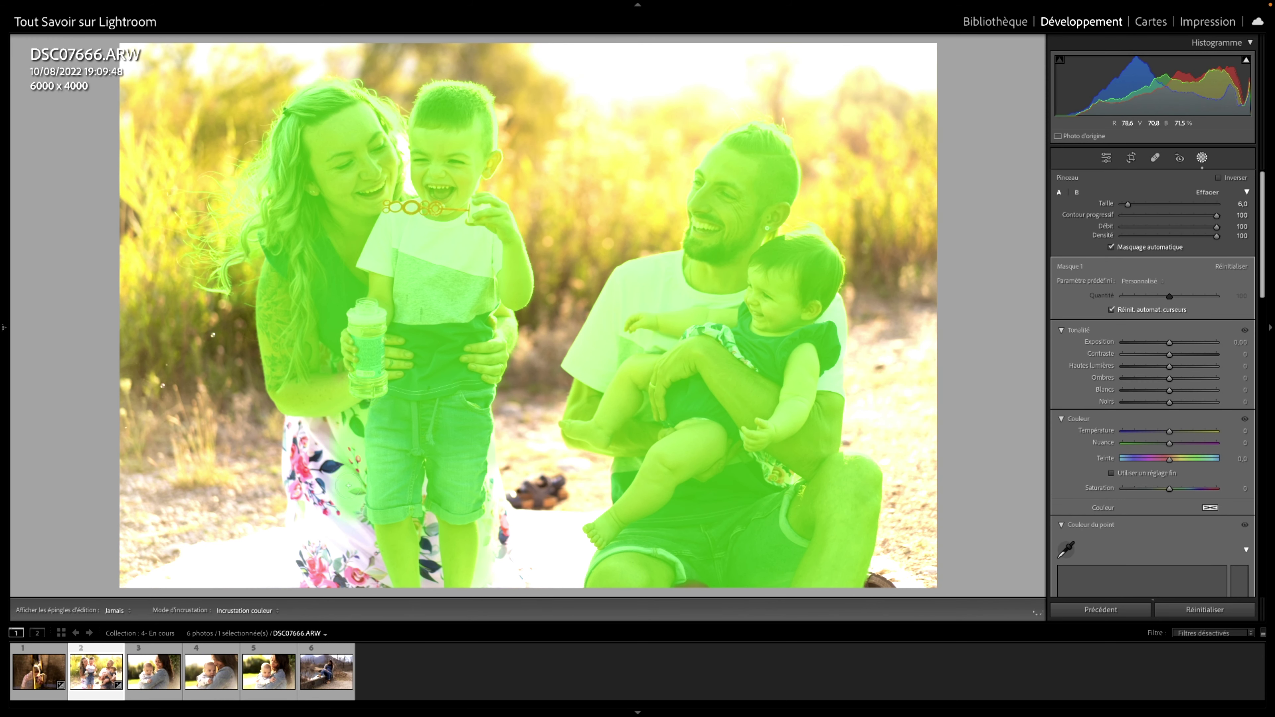
mouse_move(349, 485)
left_mouse_down()
mouse_move(298, 422)
mouse_move(291, 473)
mouse_move(313, 539)
mouse_move(331, 490)
mouse_move(333, 520)
mouse_move(379, 572)
mouse_move(348, 590)
mouse_move(416, 544)
mouse_move(428, 511)
mouse_move(426, 538)
left_mouse_up()
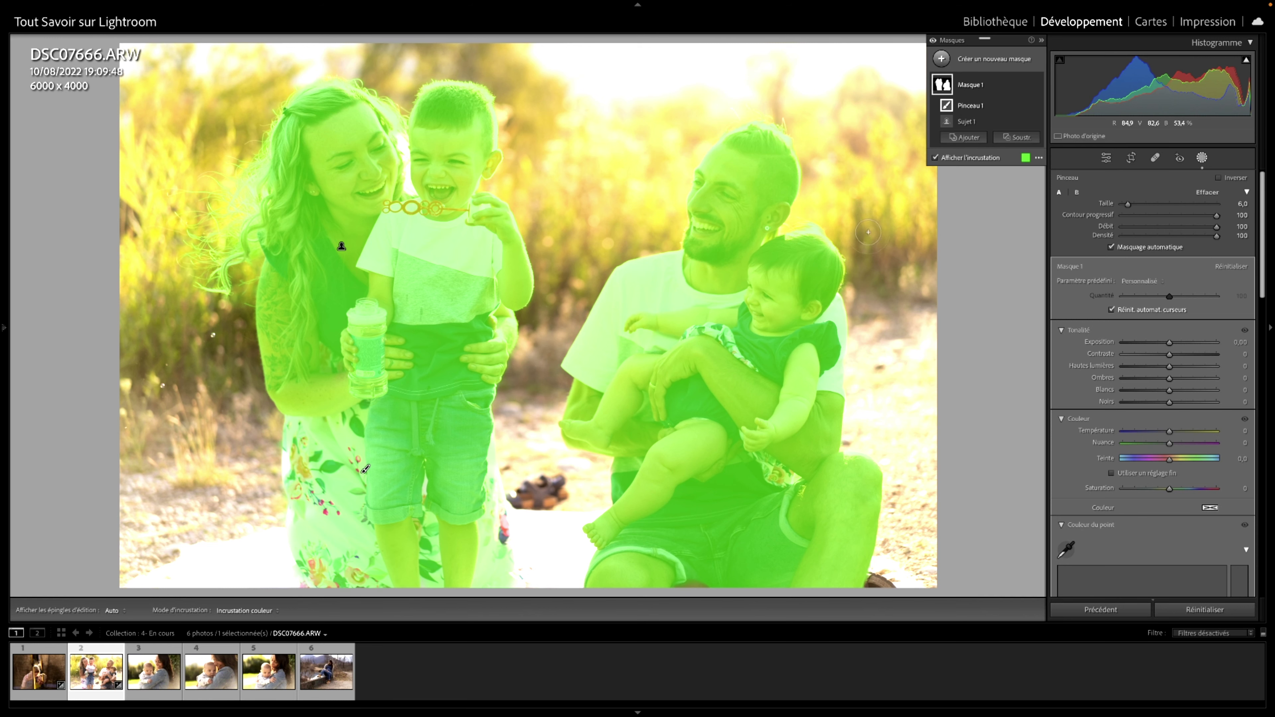
left_click(973, 158)
left_click_drag(1165, 344, 1160, 378)
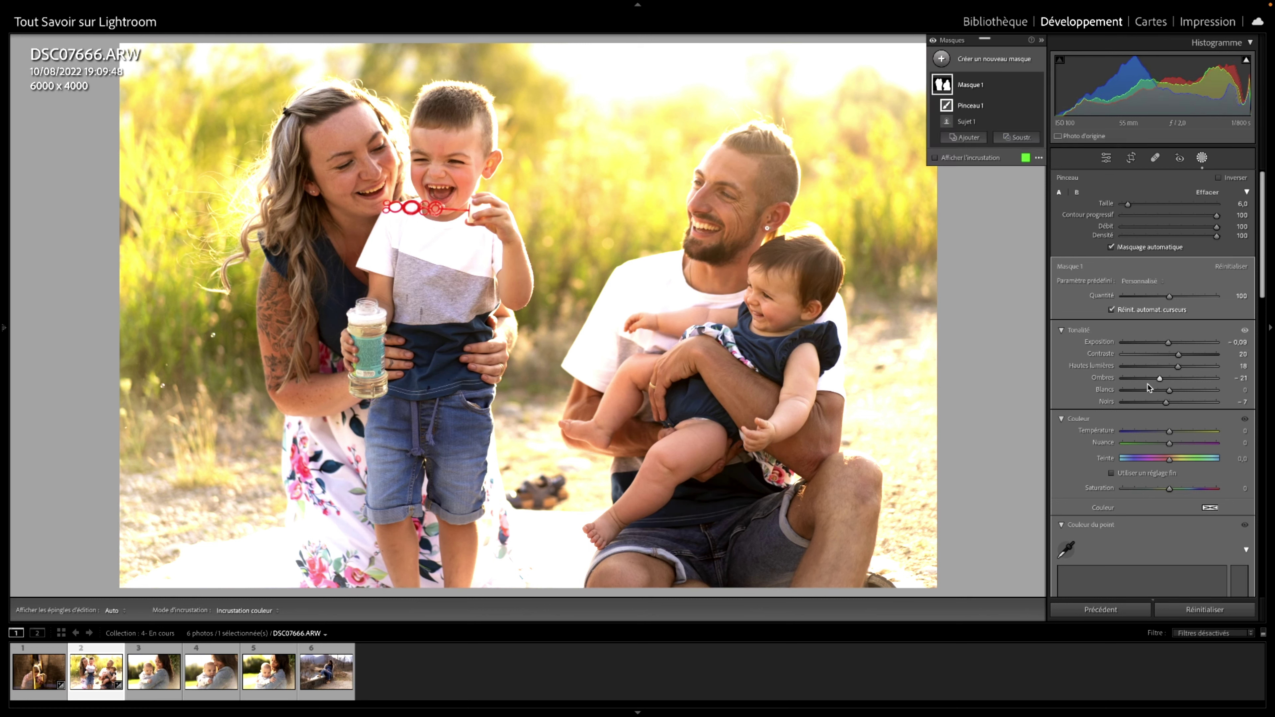
Create a background mask on the family photo and subtract the woman's floral dress from it with the brush.
left_click(964, 137)
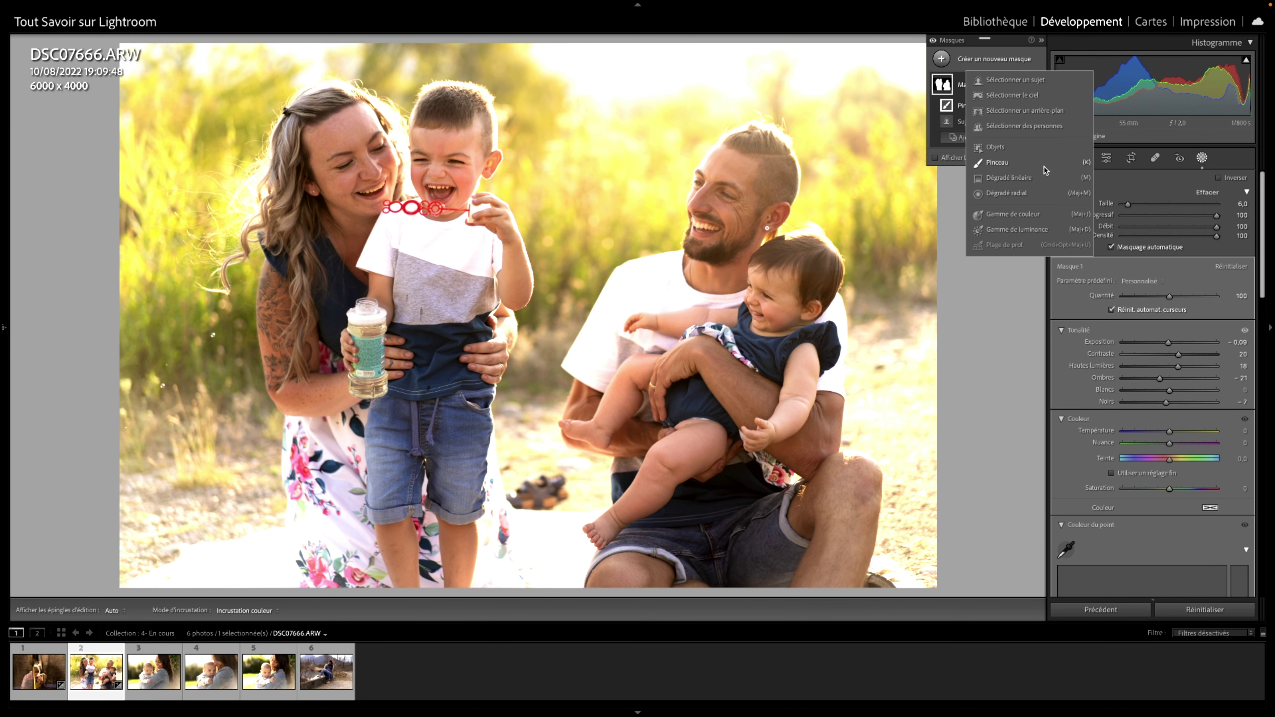
left_click(1055, 112)
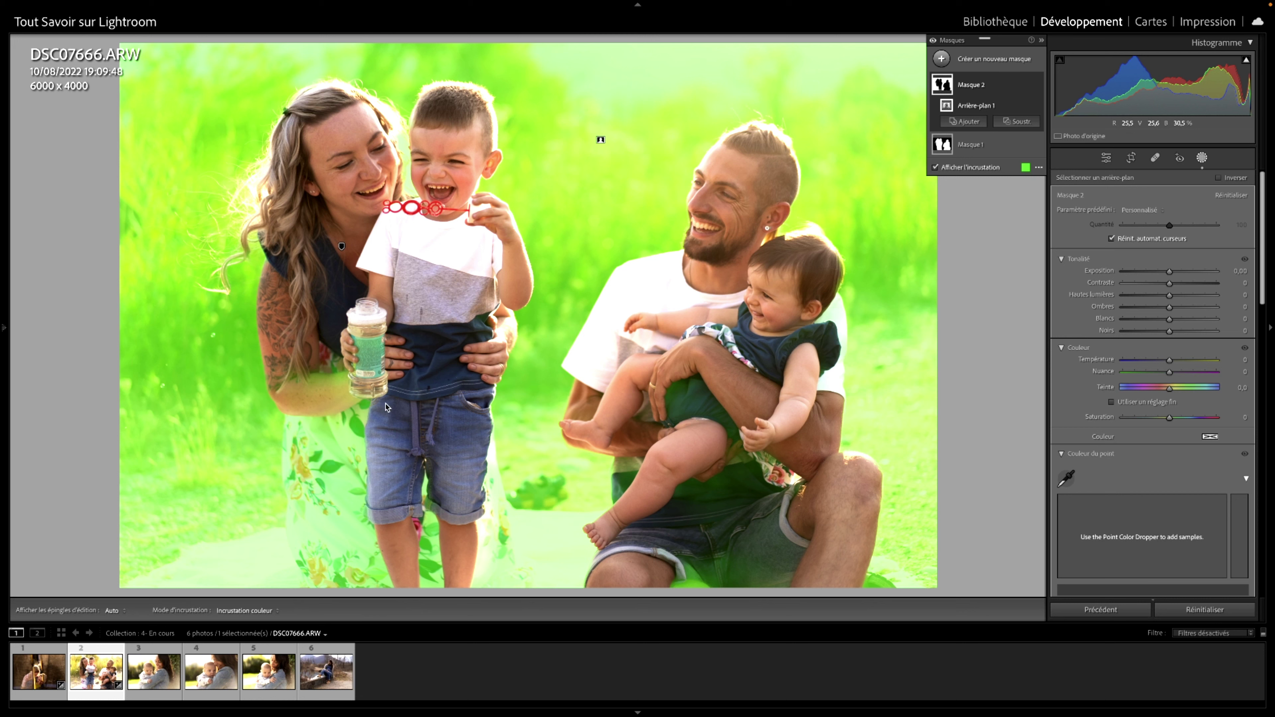
left_click(1016, 124)
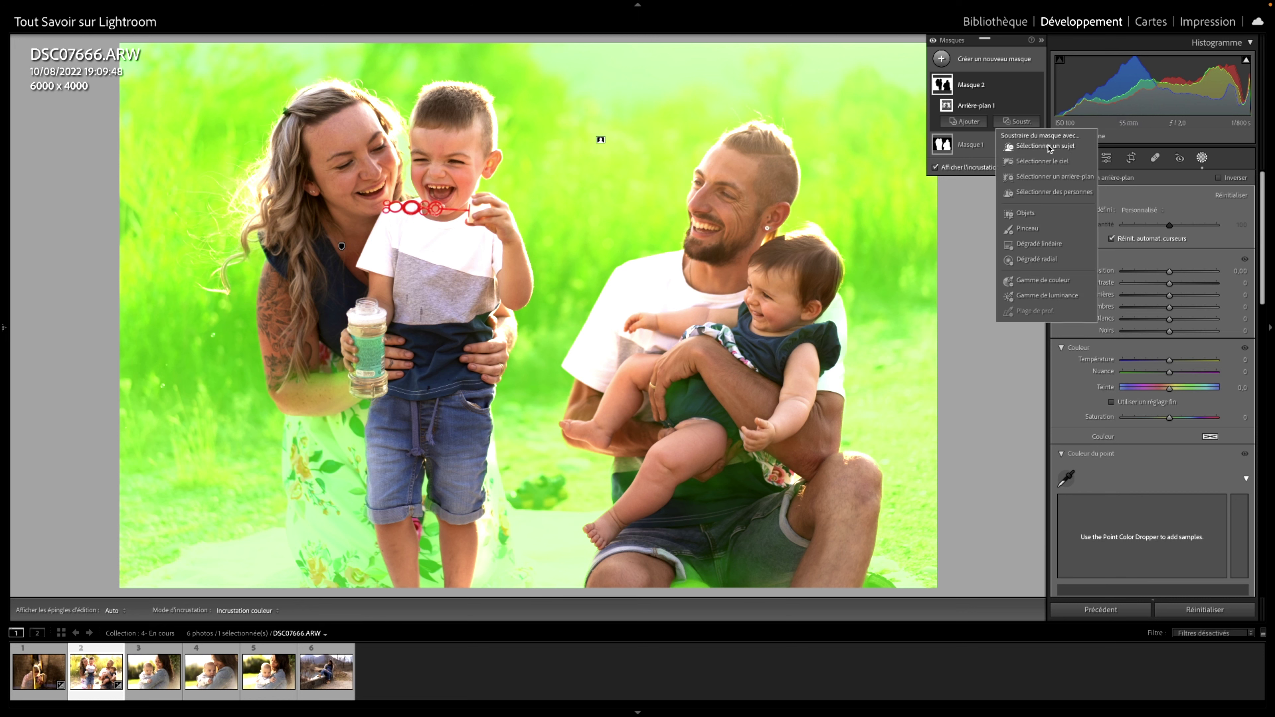
left_click(1027, 232)
key("h")
mouse_move(344, 483)
left_mouse_down()
mouse_move(354, 412)
mouse_move(358, 477)
mouse_move(332, 346)
mouse_move(309, 502)
mouse_move(328, 522)
mouse_move(306, 511)
mouse_move(332, 577)
mouse_move(349, 507)
mouse_move(324, 470)
mouse_move(361, 520)
mouse_move(382, 597)
mouse_move(421, 527)
mouse_move(434, 577)
mouse_move(426, 508)
mouse_move(492, 560)
mouse_move(500, 592)
mouse_move(484, 465)
left_mouse_up()
left_click_drag(492, 574, 492, 572)
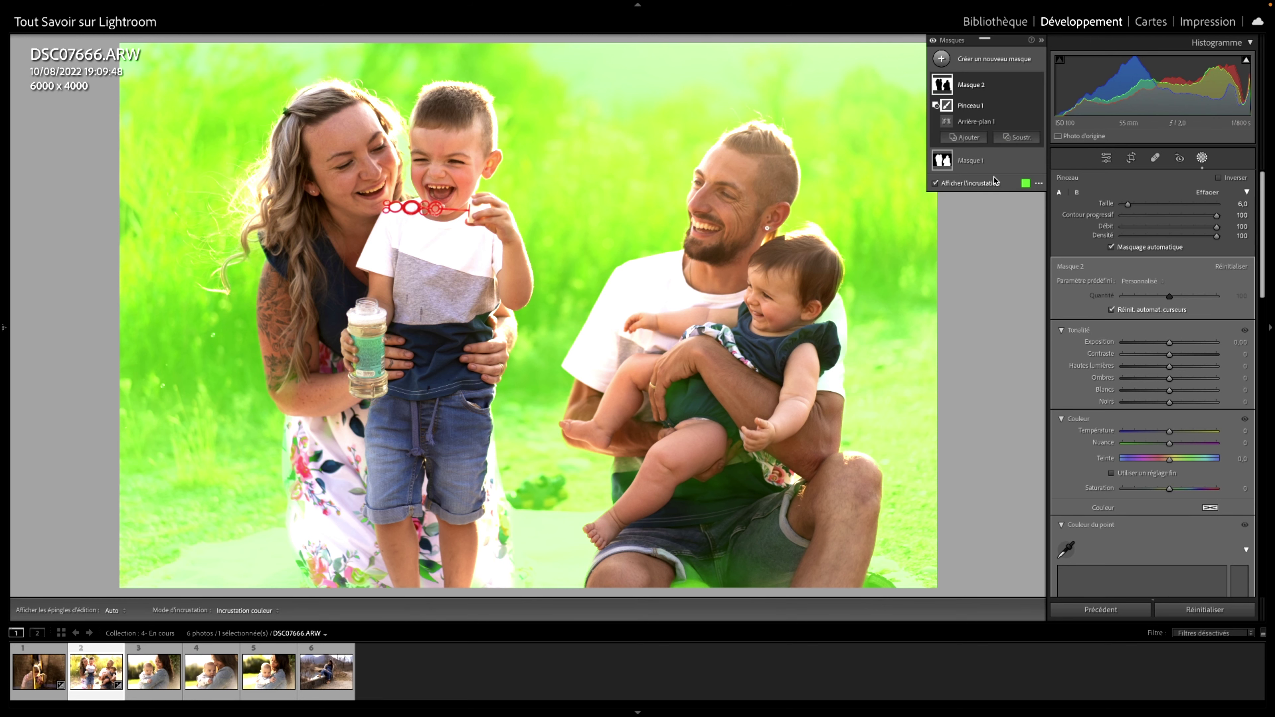
Darken the family photo's background mask by lowering its exposure and blacks, and leave masking.
left_click_drag(1170, 342, 1160, 401)
left_click_drag(1162, 342, 1157, 342)
left_click(1202, 158)
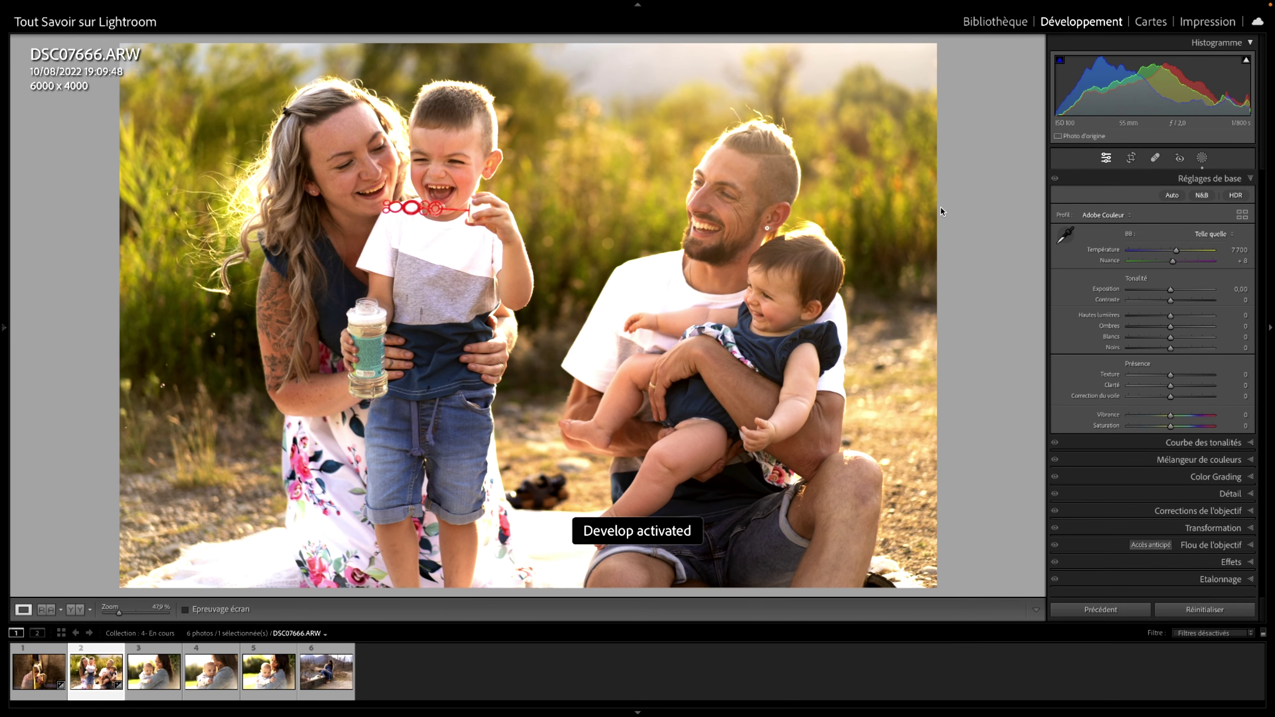
Compare the family photo before and after the mask edits.
key("backslash")
key("backslash")
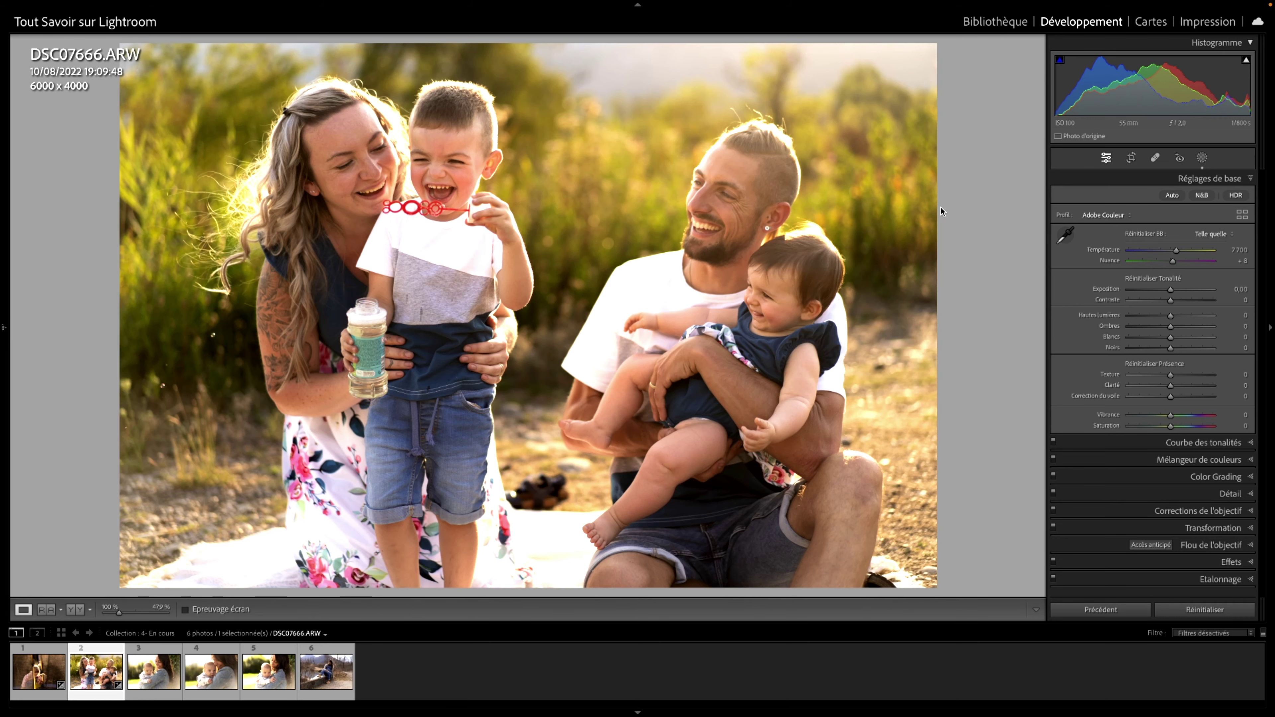
key("backslash")
key("backslash")
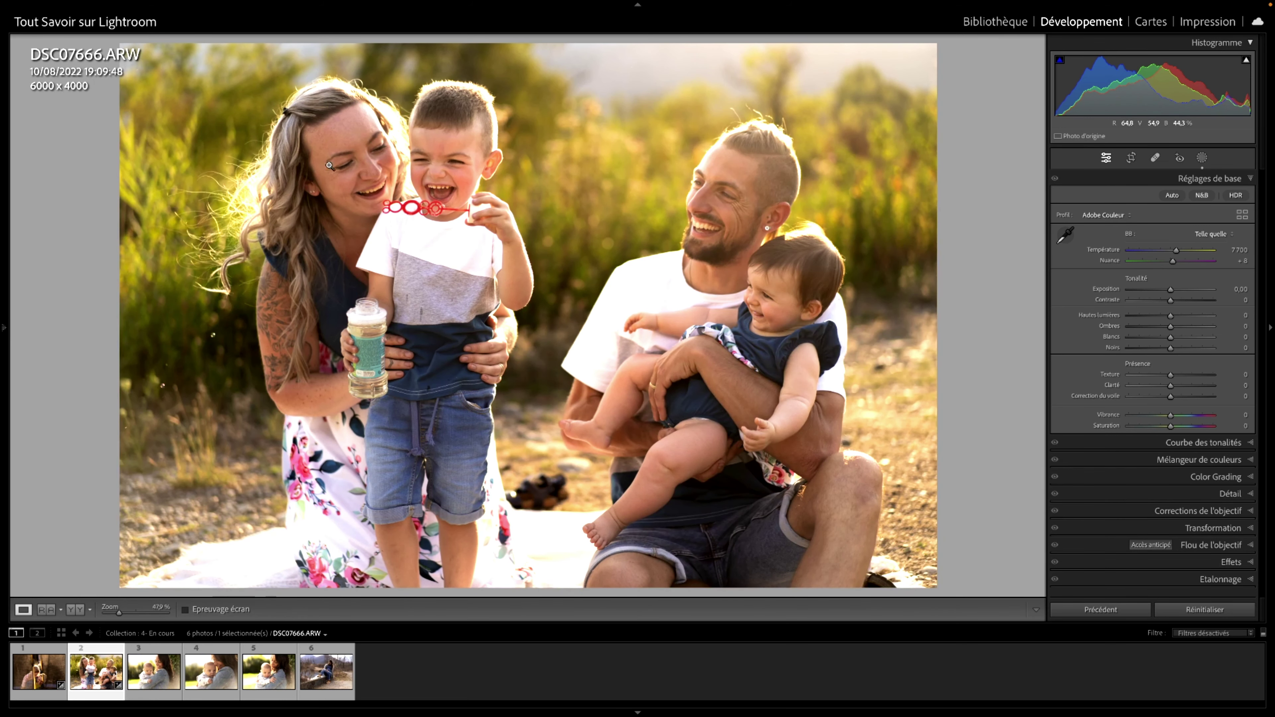
key("alt")
key("backslash")
key("backslash")
Look through the three mother-and-baby photos and return to the first of them, DSC08923.ARW.
left_click(152, 683)
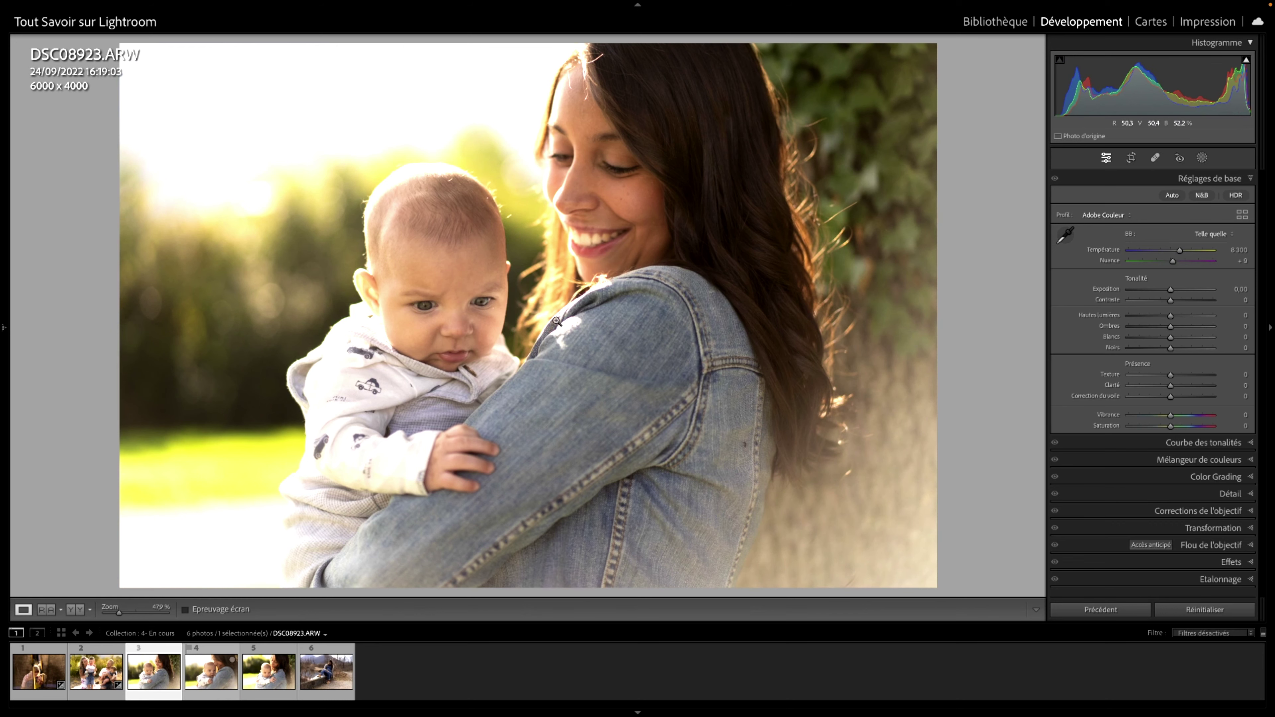
left_click(222, 682)
left_click(274, 680)
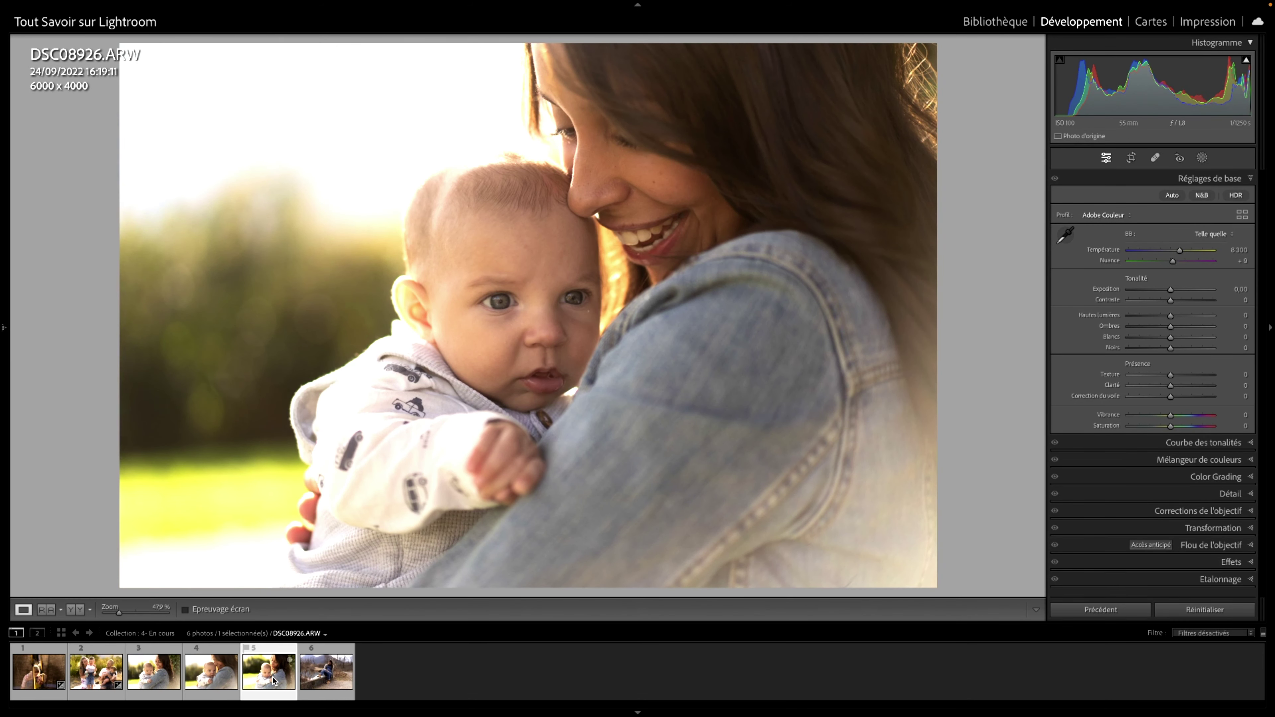
left_click(162, 680)
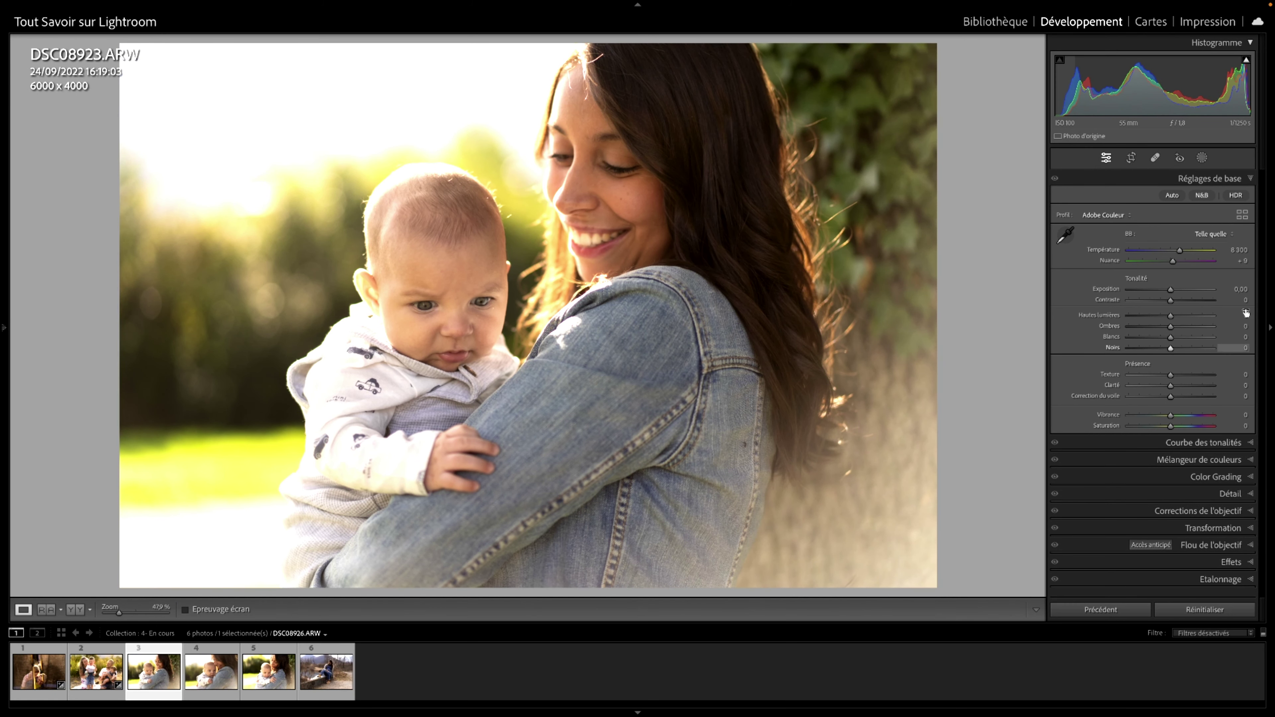
Mask the subject in DSC08923.ARW and set exposure to 0.33, highlights −10, shadows 14 and blacks −17.
left_click(1205, 158)
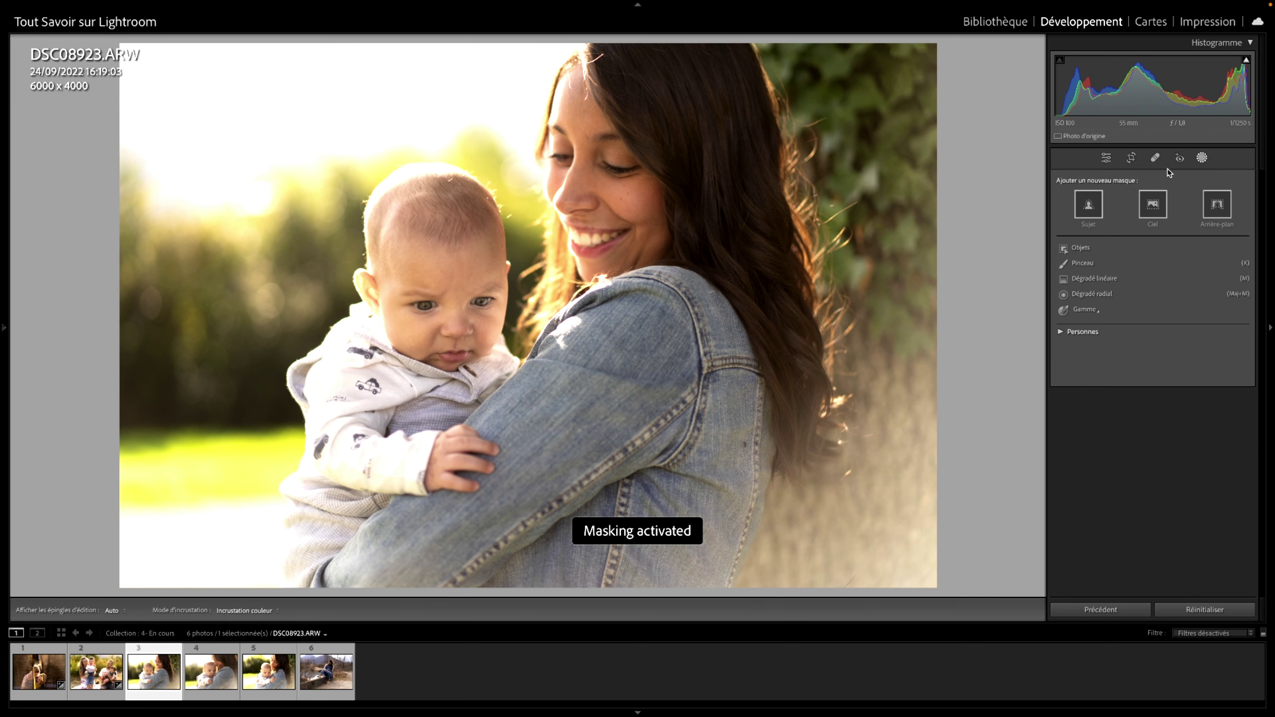
left_click(1089, 206)
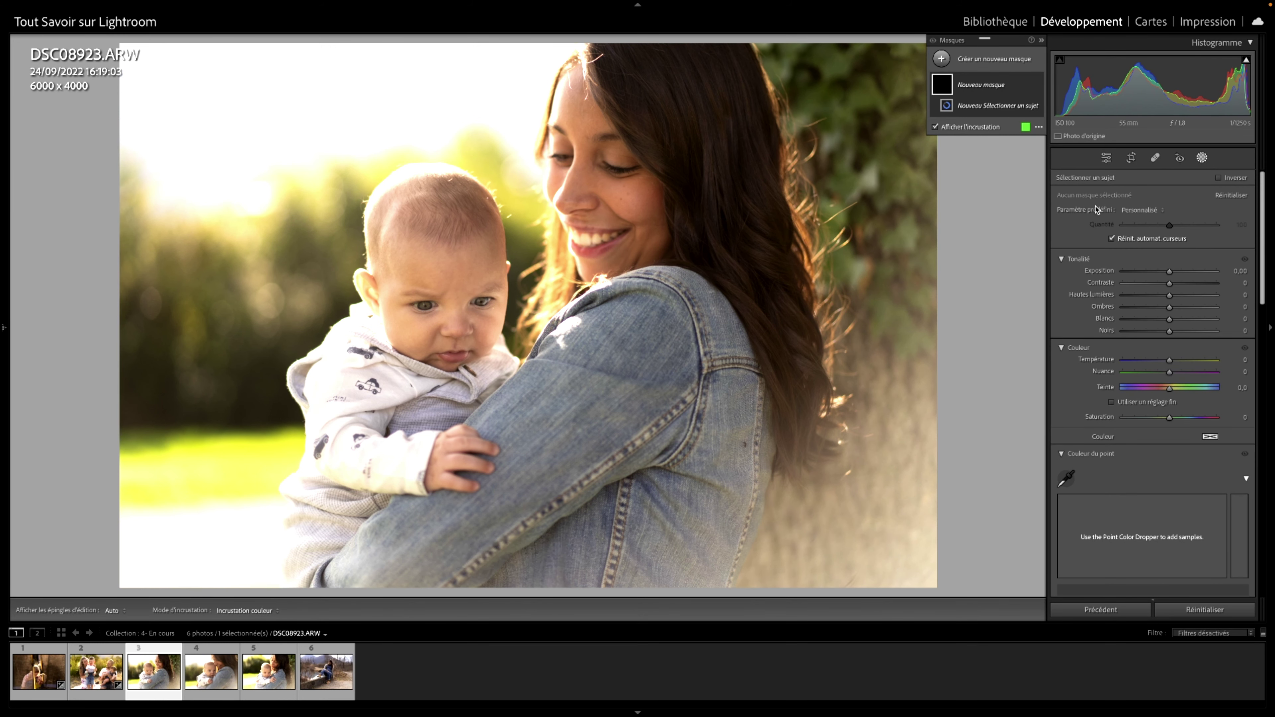
left_click(1169, 271)
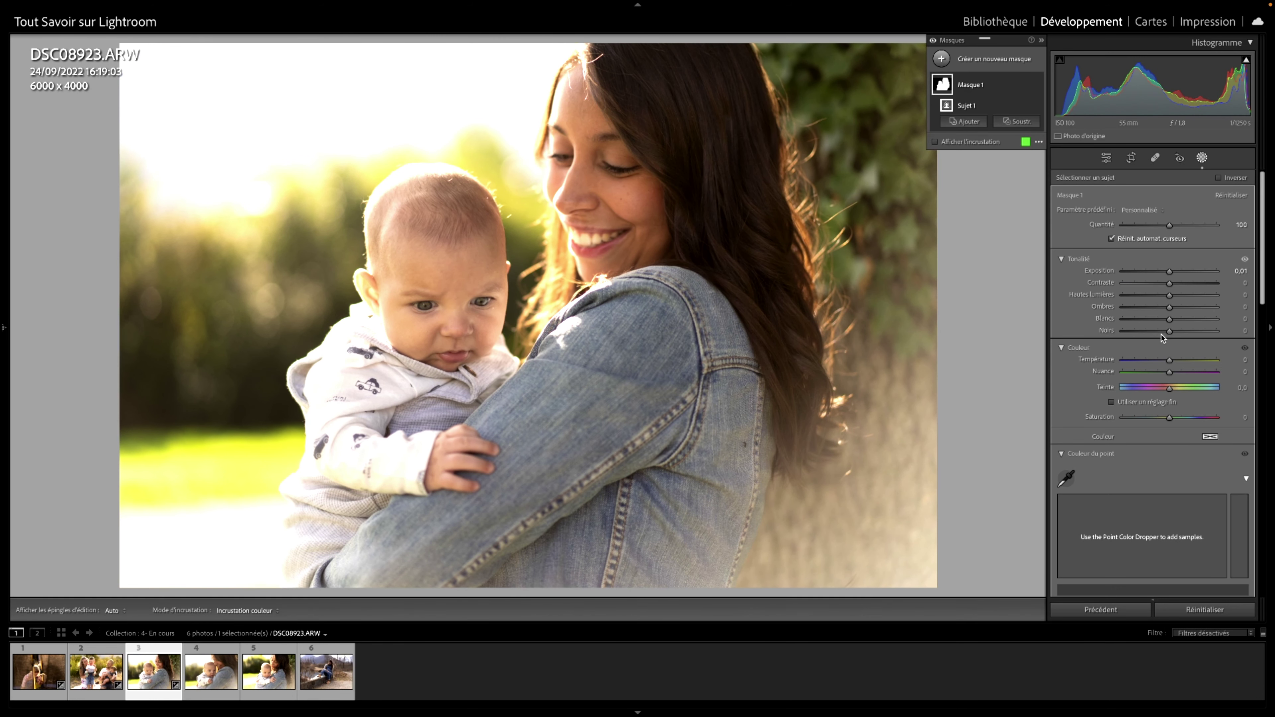
left_click_drag(1168, 331, 1173, 271)
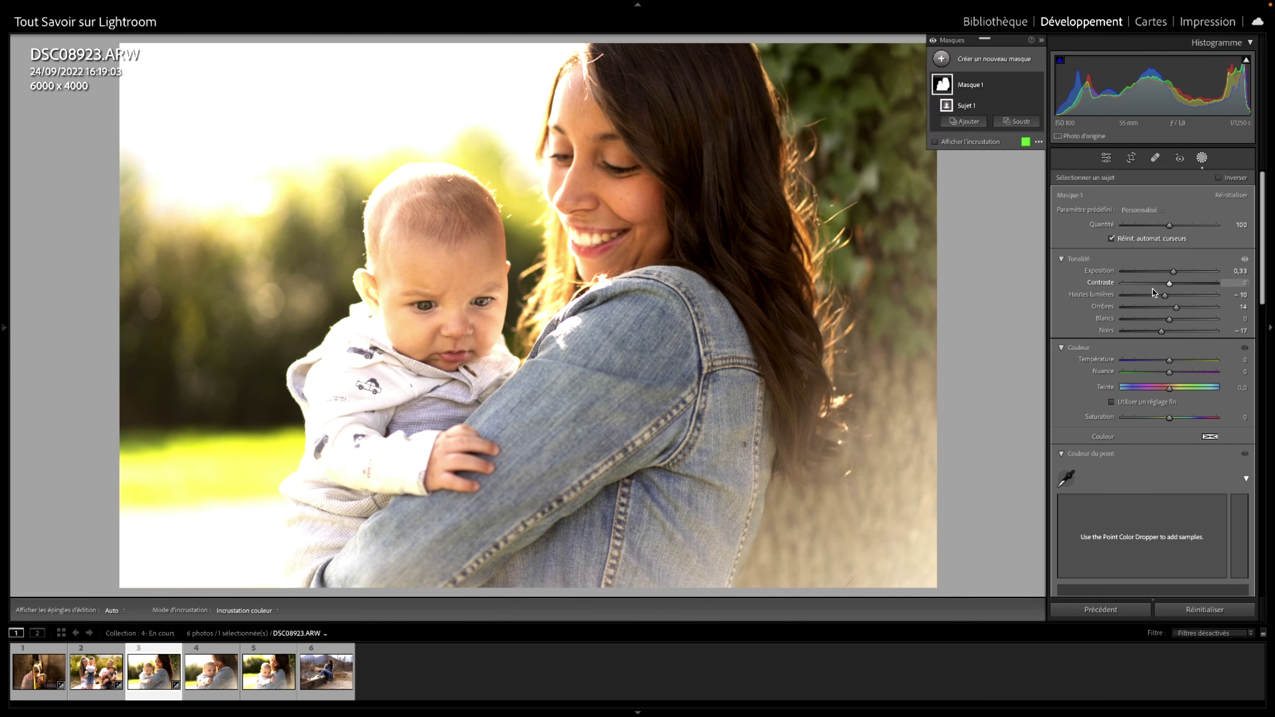
Add a background mask with exposure −0.78, highlights 20, shadows −11 and blacks −25, and leave masking.
left_click(996, 59)
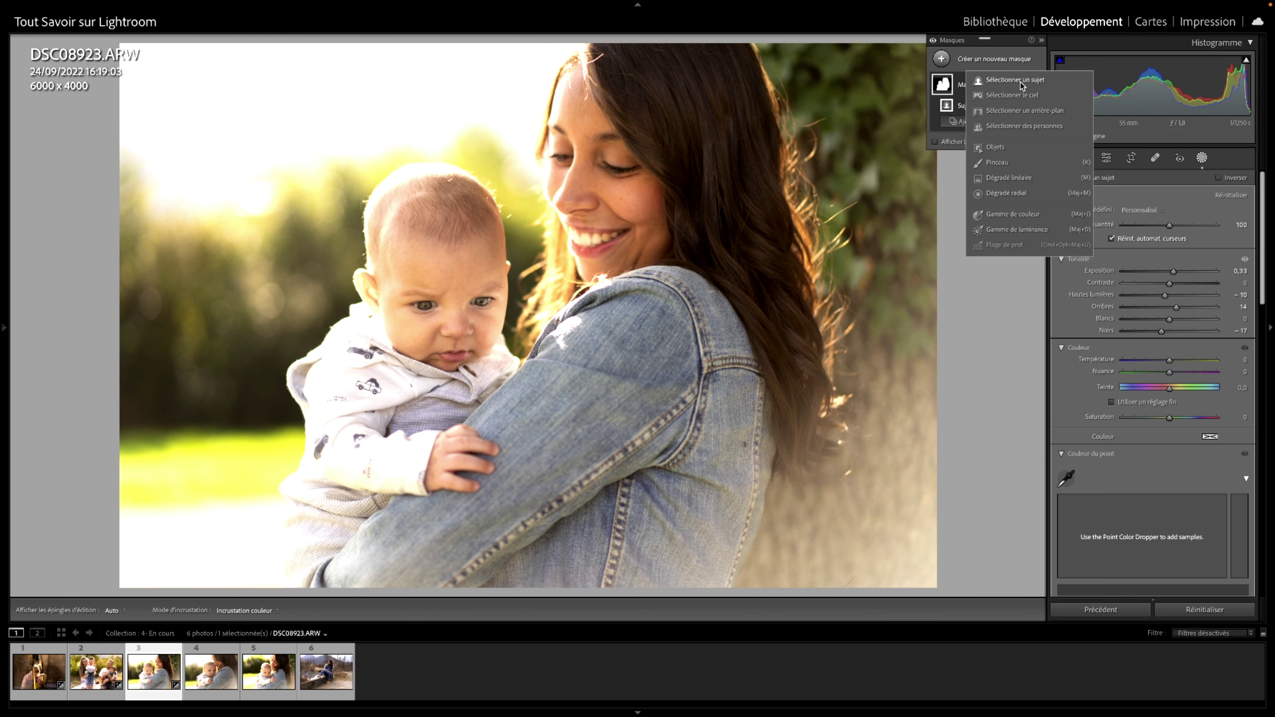
left_click(1042, 113)
left_click_drag(1170, 272, 1160, 271)
left_click_drag(1170, 332, 1178, 295)
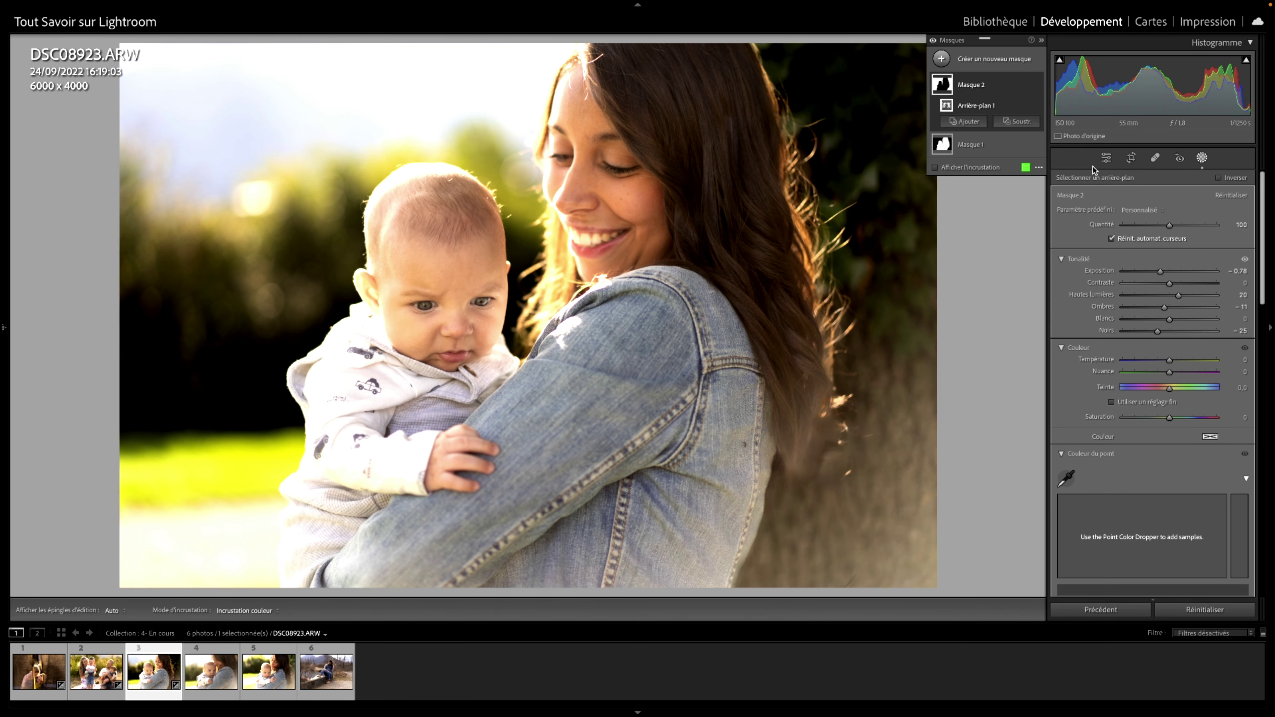
left_click(1205, 158)
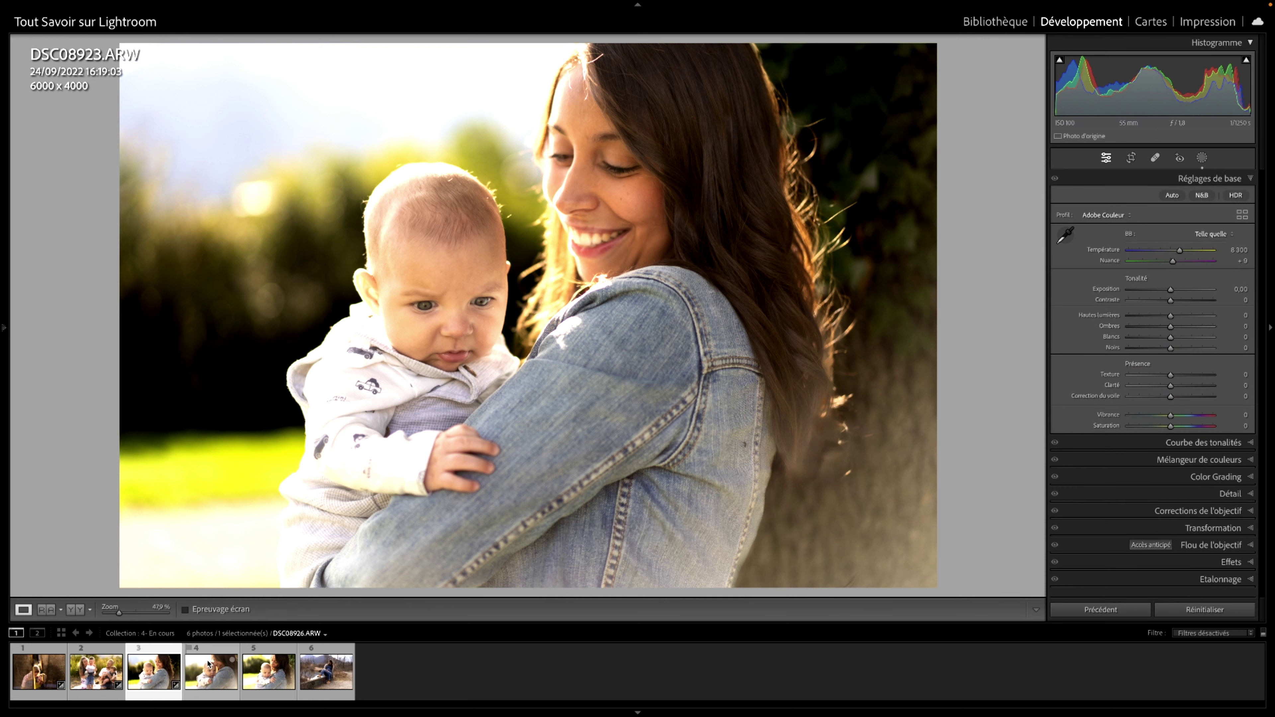
Synchronize the settings of DSC08923.ARW, including both masks, to the other two mother-and-baby photos.
left_click(210, 675, "shift")
left_click(280, 682, "shift")
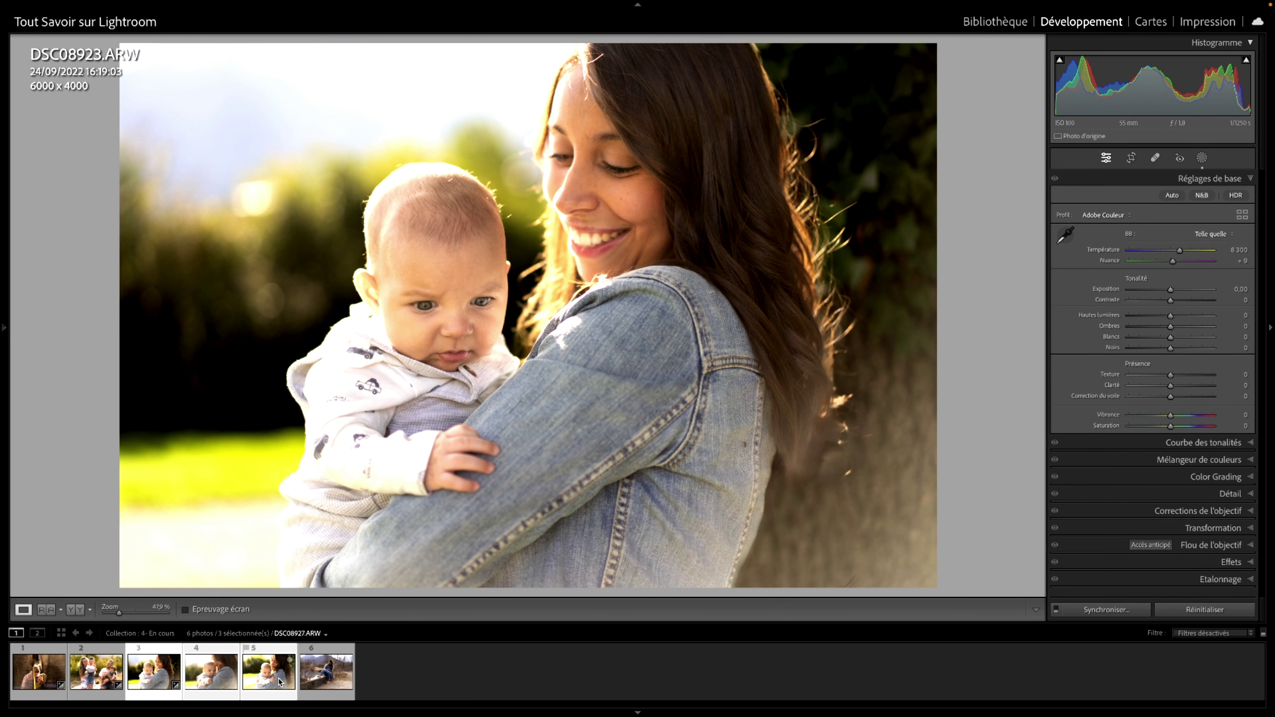
left_click(1107, 609)
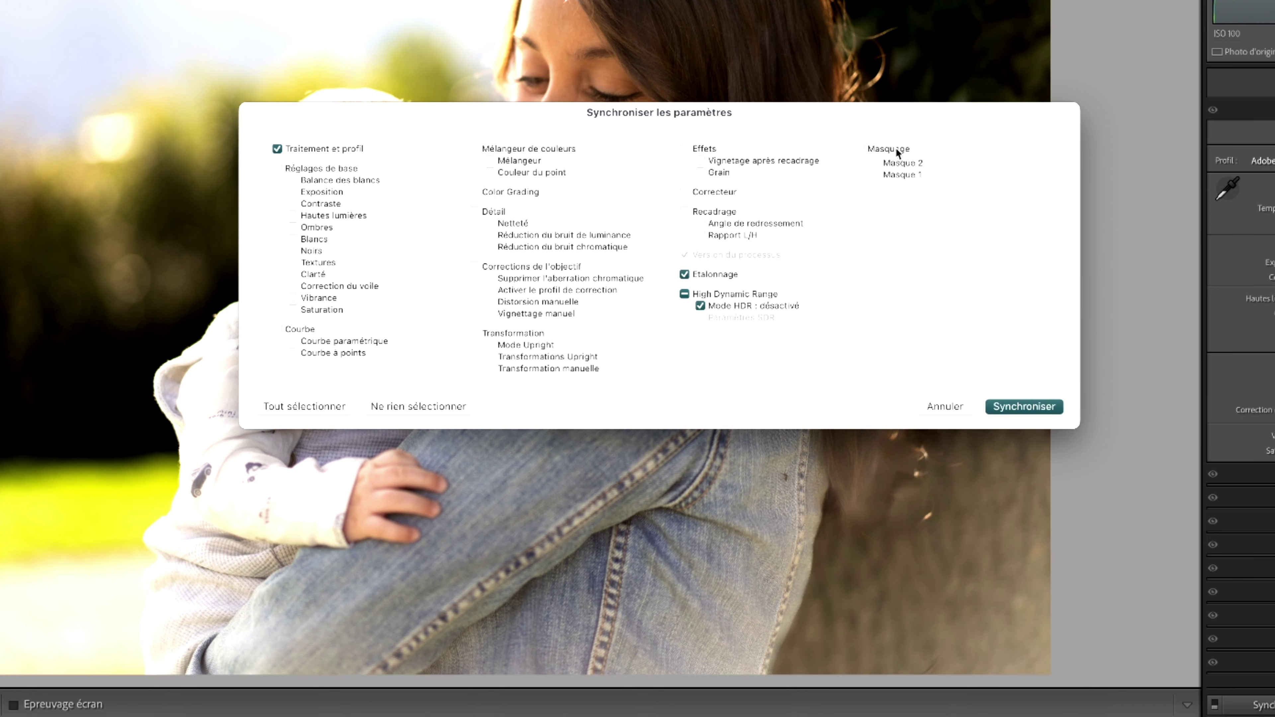
left_click(1051, 406)
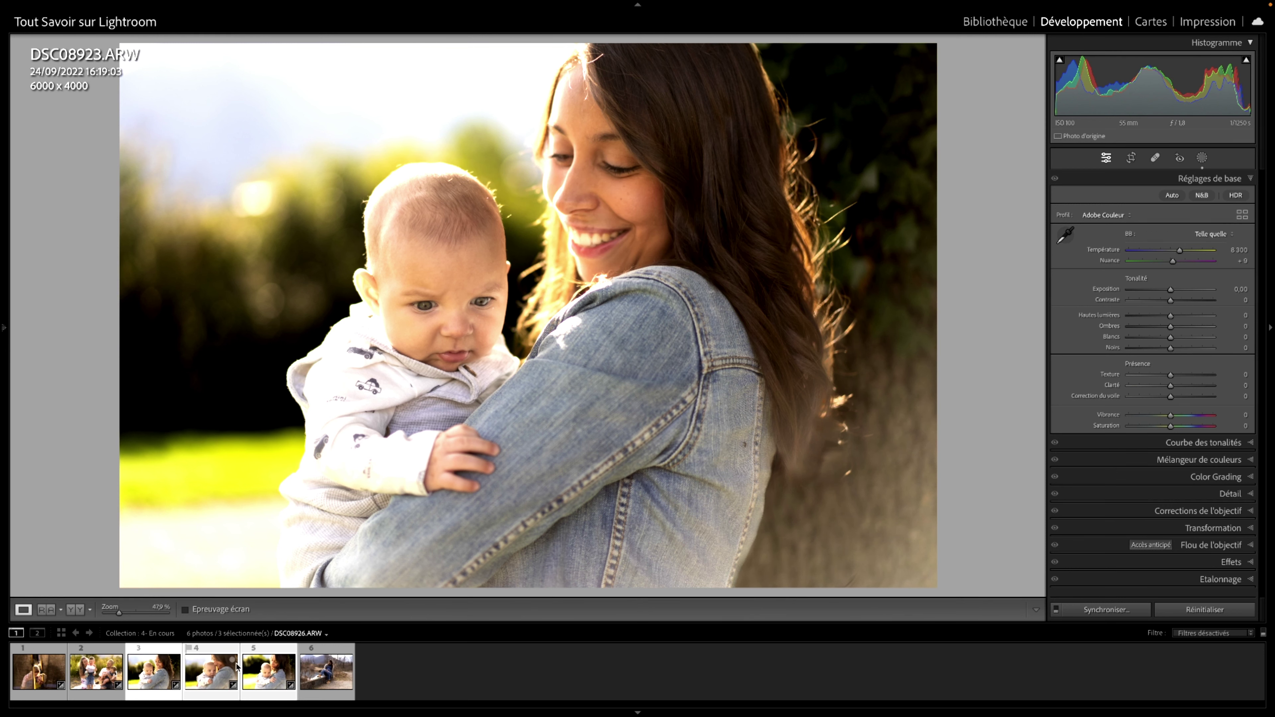
Open DSC08926.ARW and inspect its synchronized subject and background masks.
left_click(210, 674)
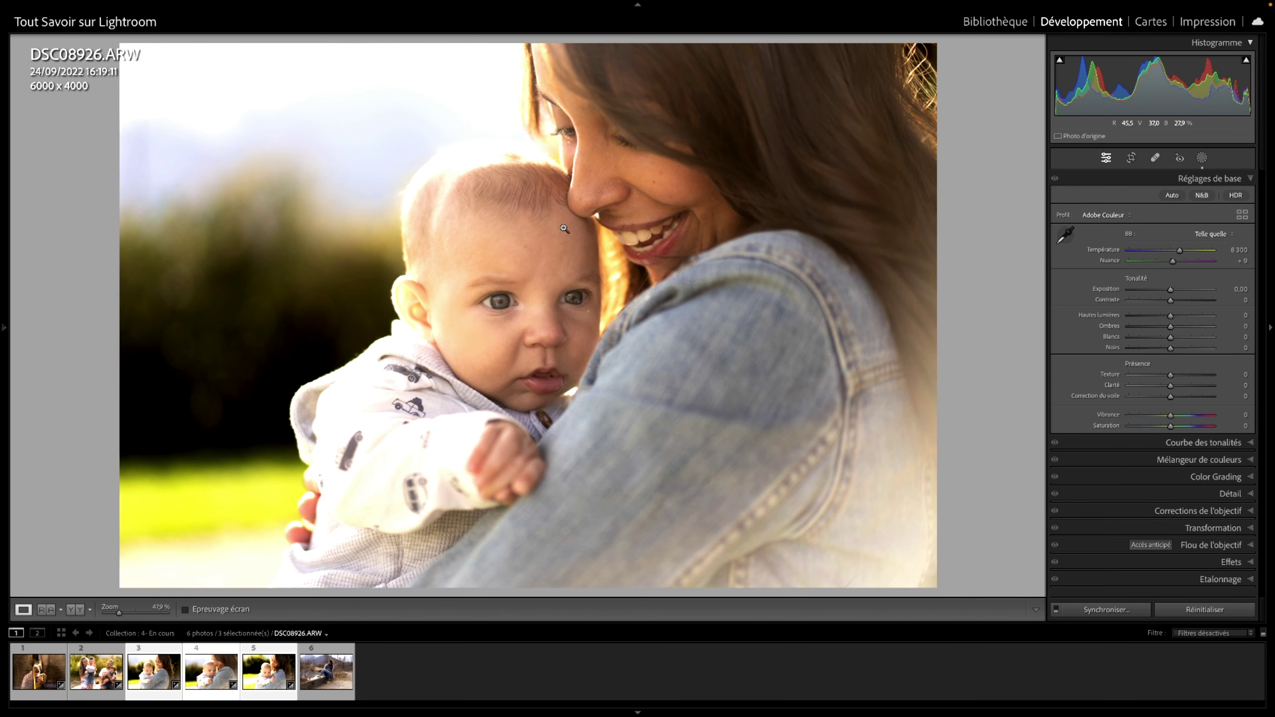
left_click(1201, 157)
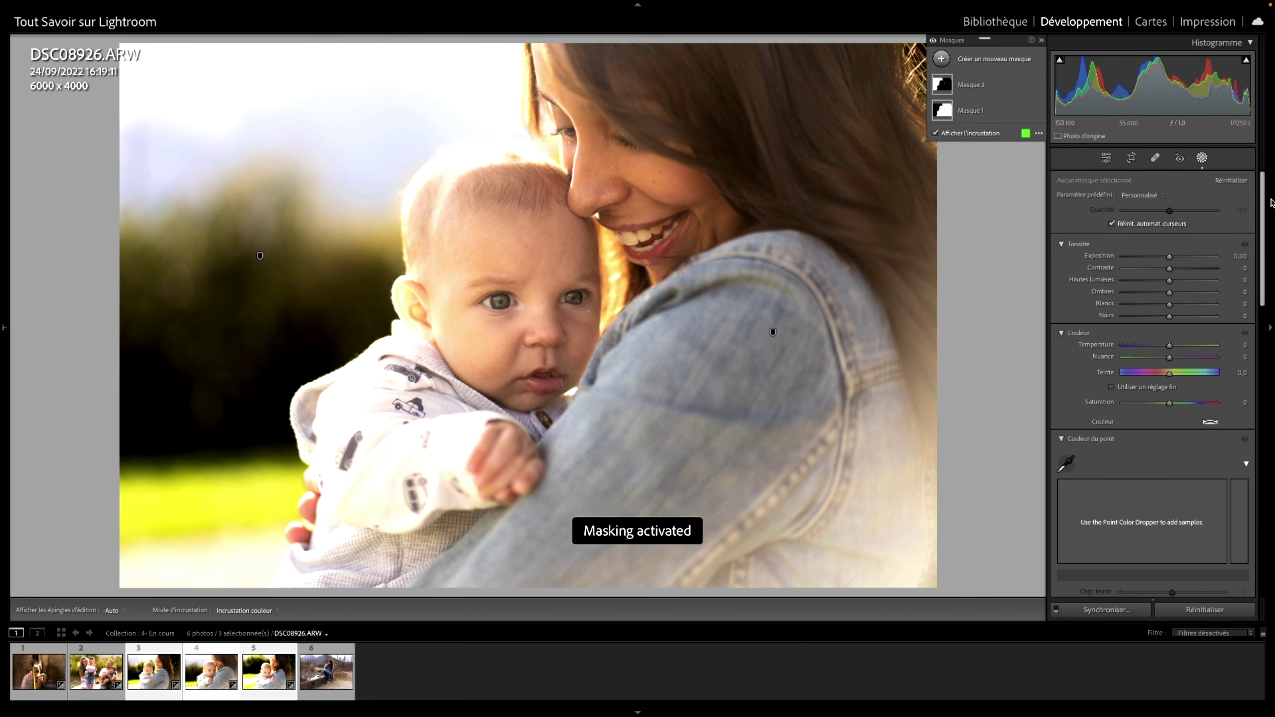
Check the coverage of the synchronized subject mask on DSC08926.ARW, and leave masking.
left_click(1203, 160)
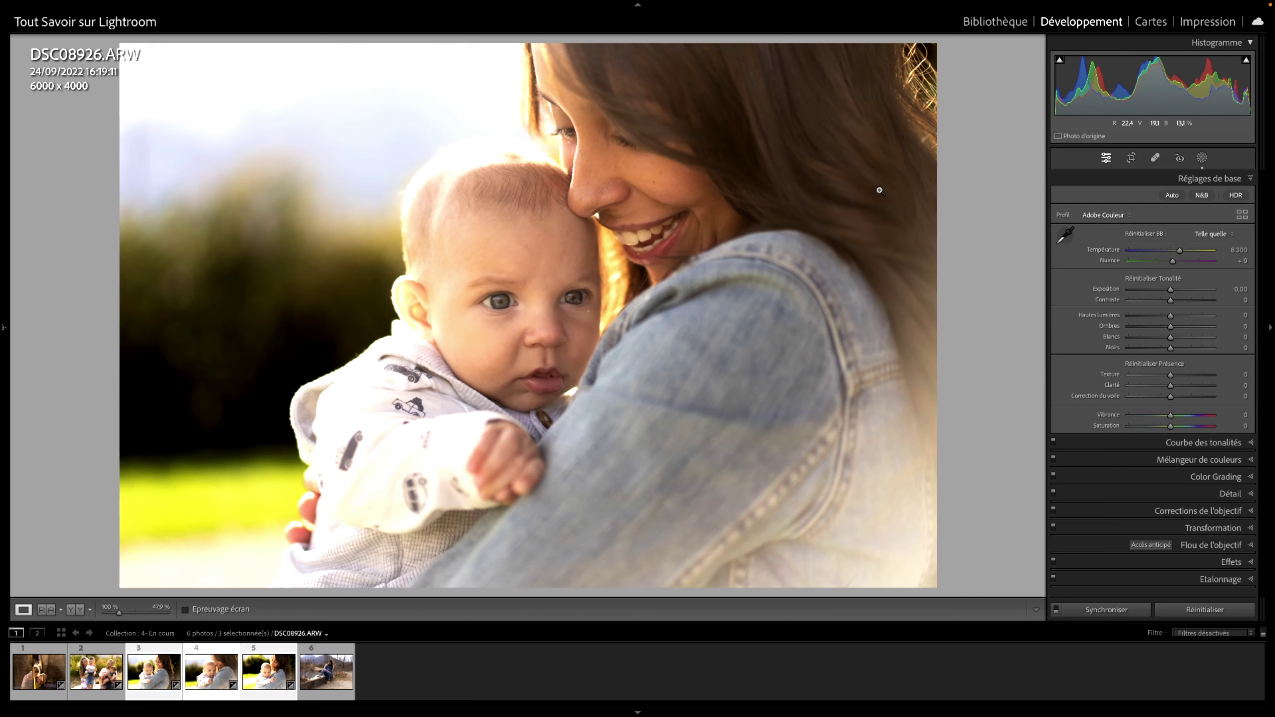
left_click(1201, 158)
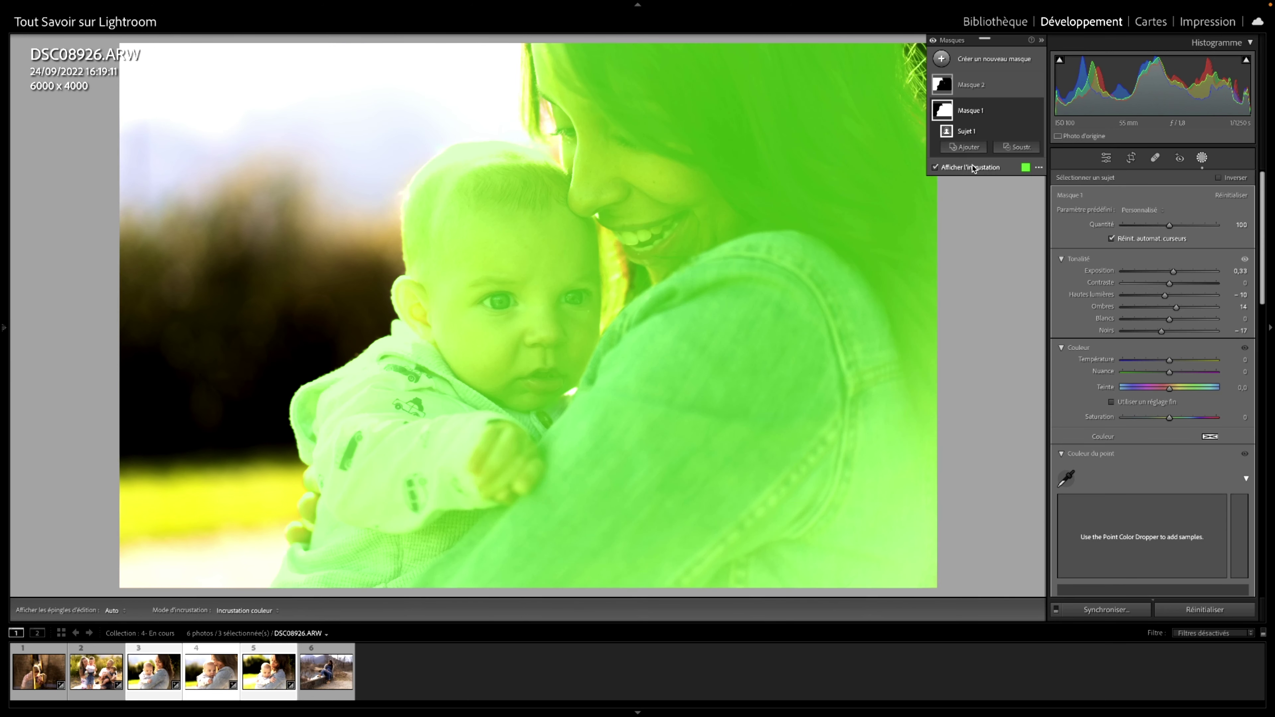
left_click(1201, 158)
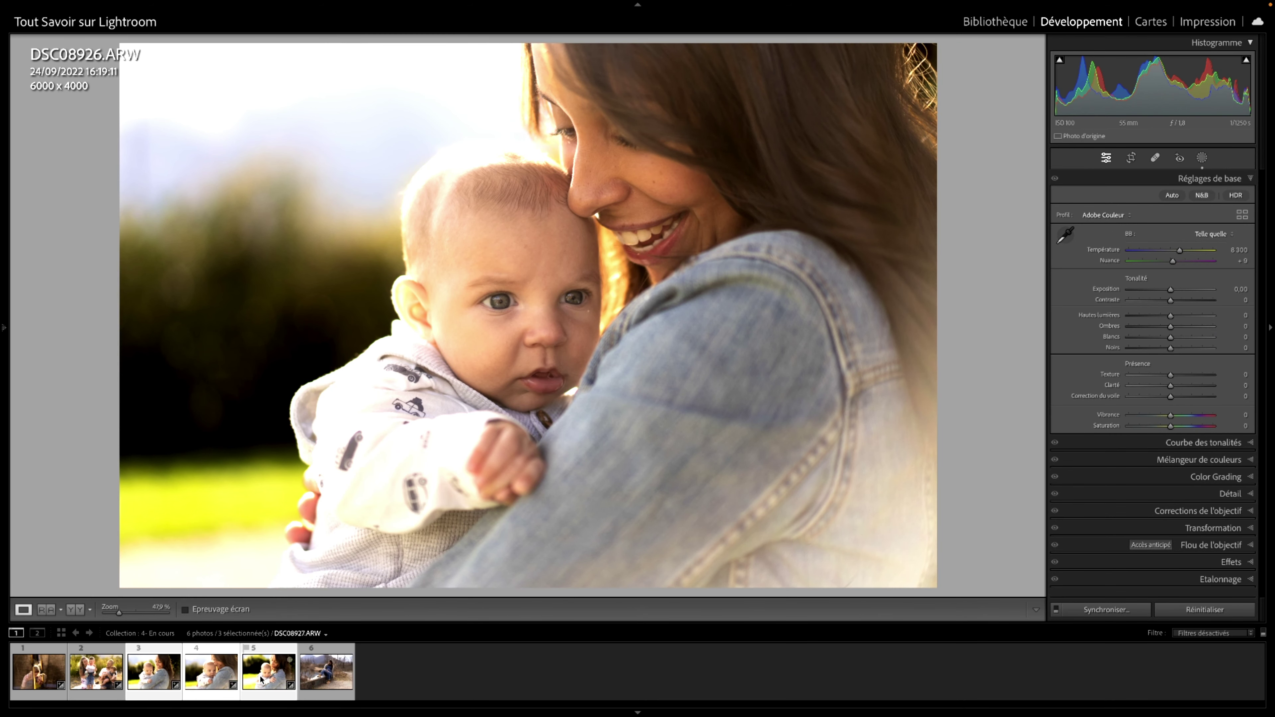
Open DSC07744.ARW and create an object mask over the low concrete wall the woman sits on.
left_click(329, 678)
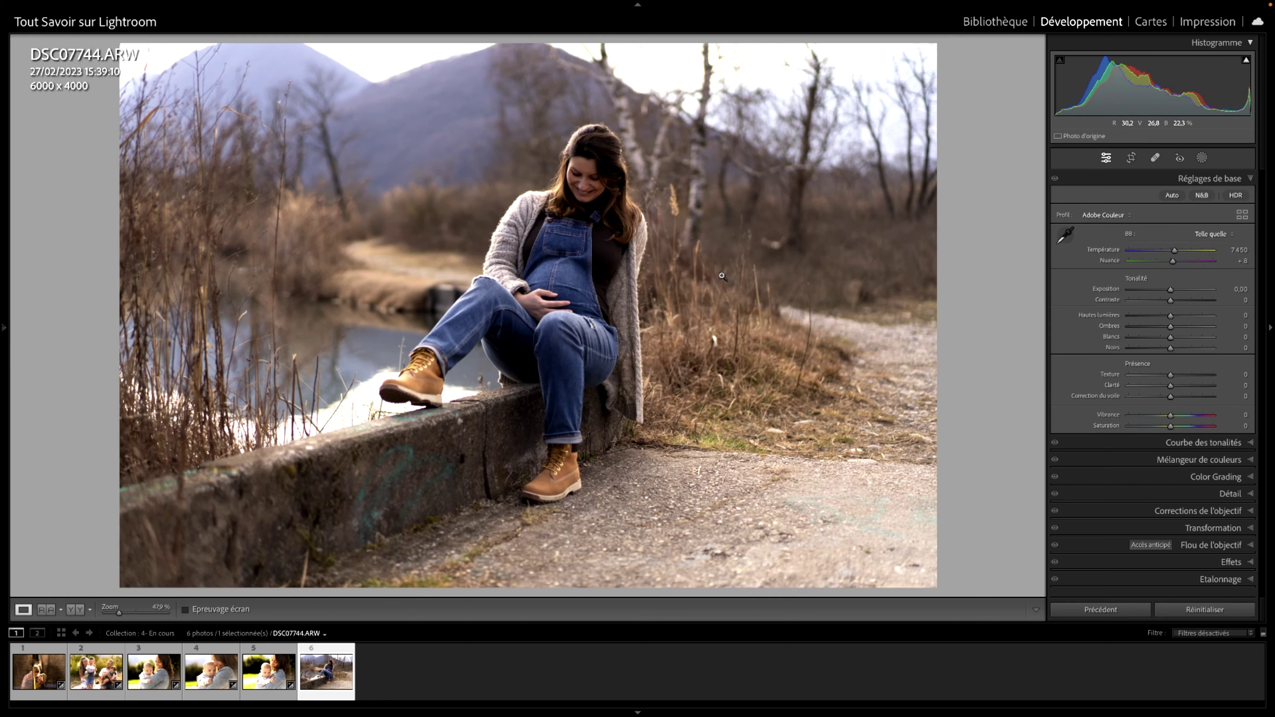
left_click(1202, 158)
left_click(1080, 247)
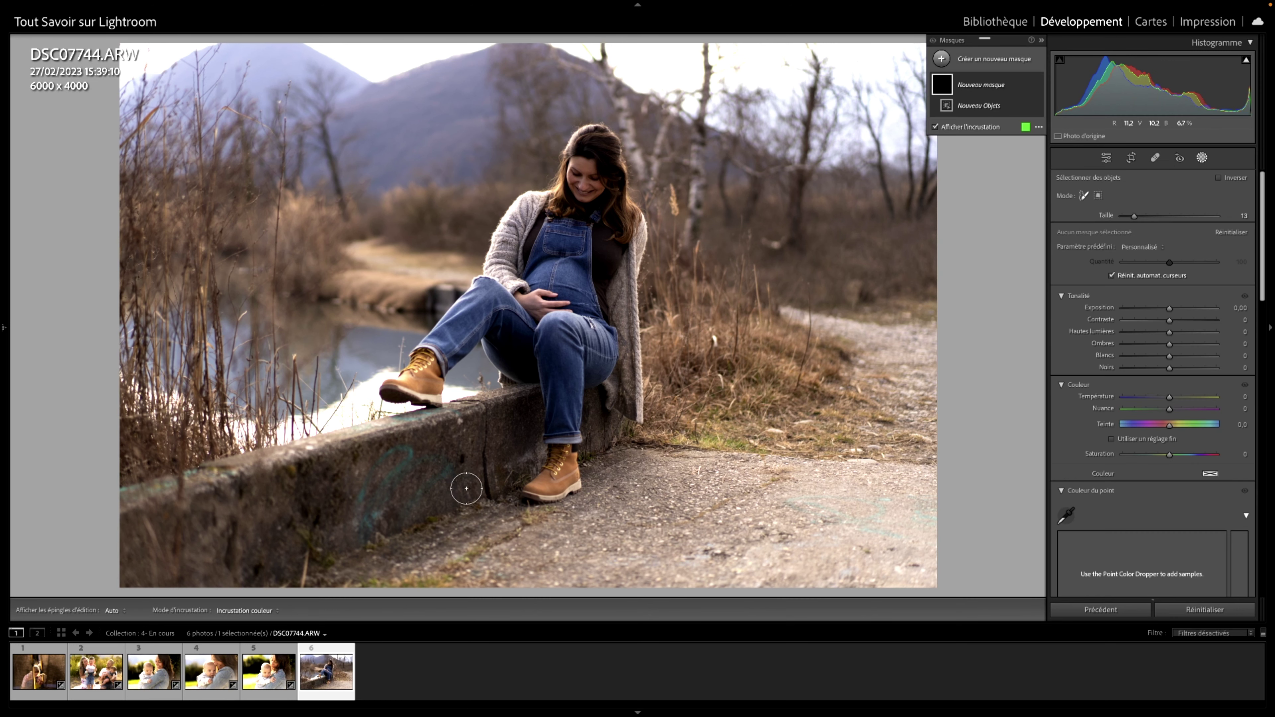
mouse_move(509, 414)
left_mouse_down()
mouse_move(159, 503)
mouse_move(140, 523)
mouse_move(144, 560)
mouse_move(242, 565)
mouse_move(505, 469)
mouse_move(519, 444)
mouse_move(483, 439)
mouse_move(155, 526)
mouse_move(145, 542)
mouse_move(296, 499)
left_mouse_up()
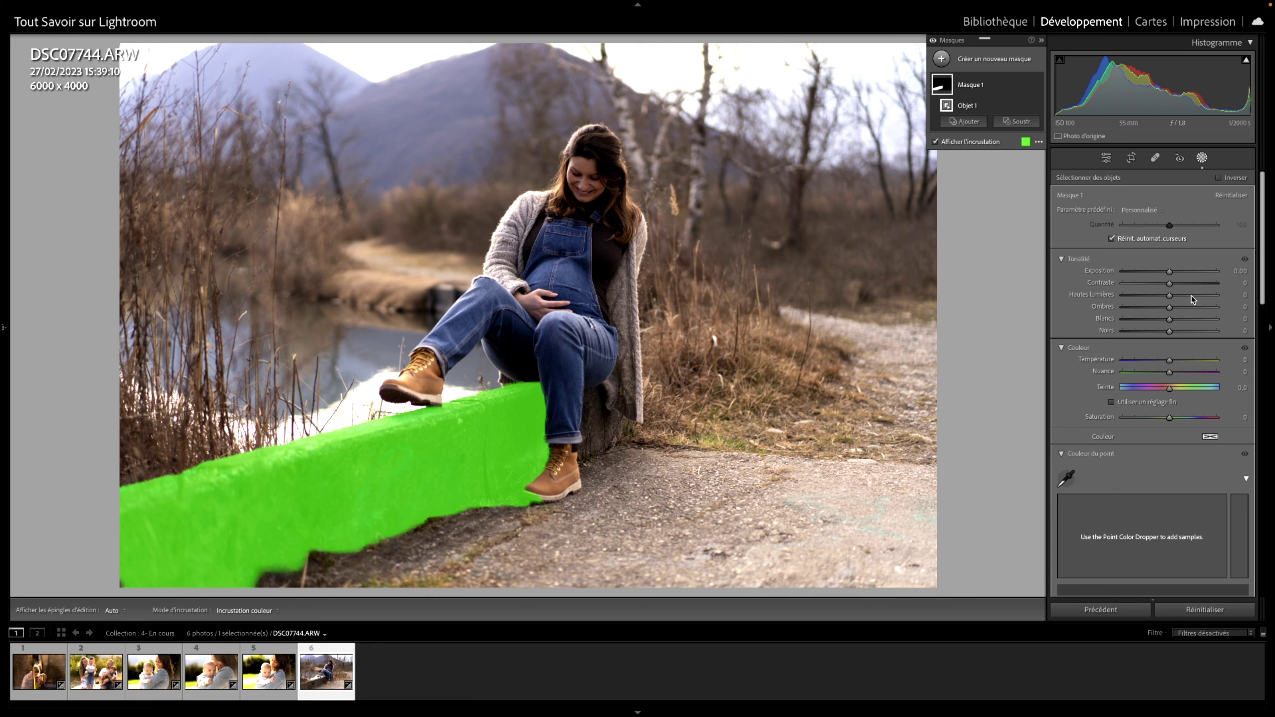
Set the wall mask's exposure to 0.62, highlights 19, shadows −18 and blacks −16, and leave masking.
left_click_drag(1169, 271, 1172, 271)
left_click_drag(1164, 326, 1180, 286)
scroll(1208, 431, "down", 10)
scroll(1169, 301, "up", 8)
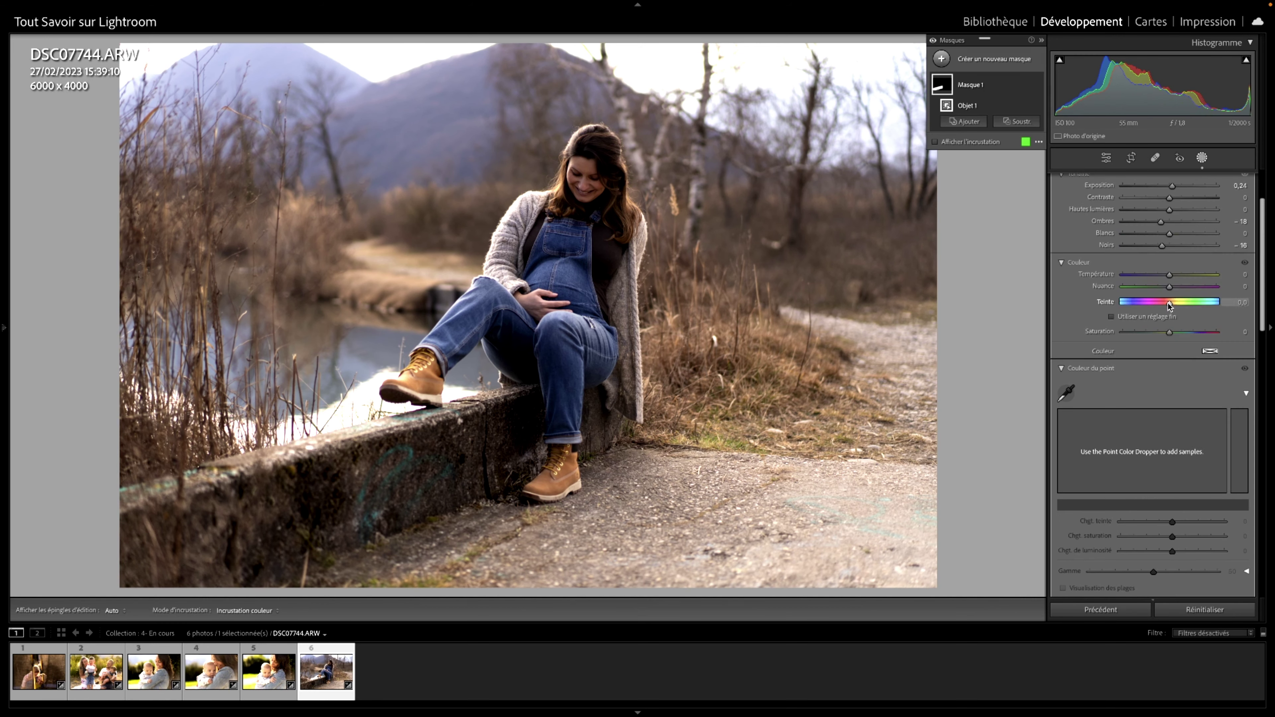
scroll(1170, 296, "up", 3)
left_click_drag(1168, 296, 1177, 272)
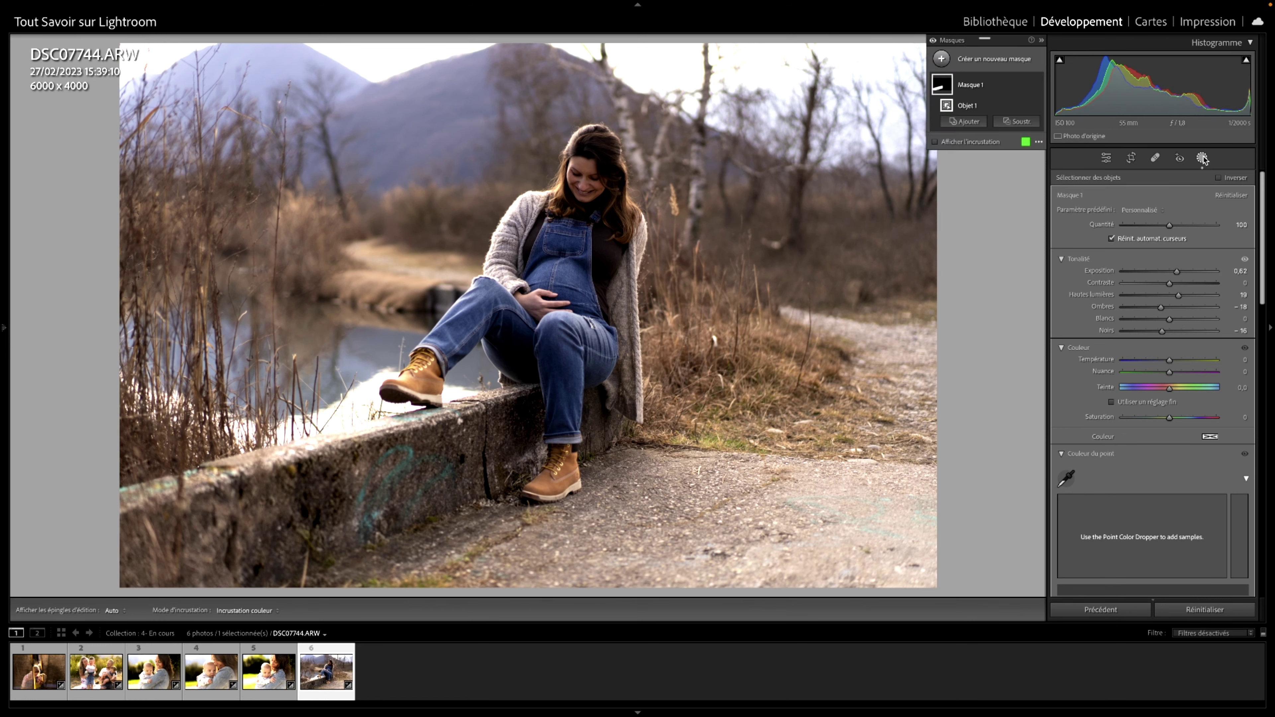
left_click(1203, 157)
Compare the before and after versions of DSC07744.ARW.
key("backslash")
key("backslash")
key("backslash")
key("alt")
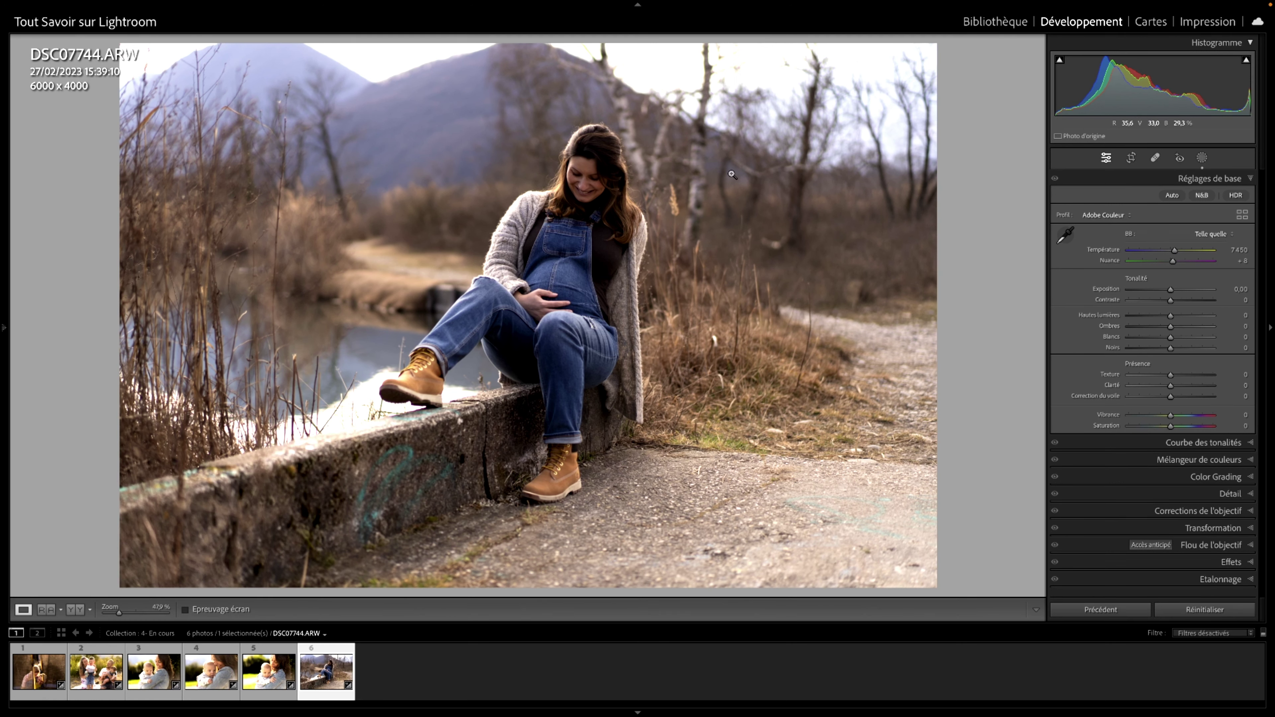